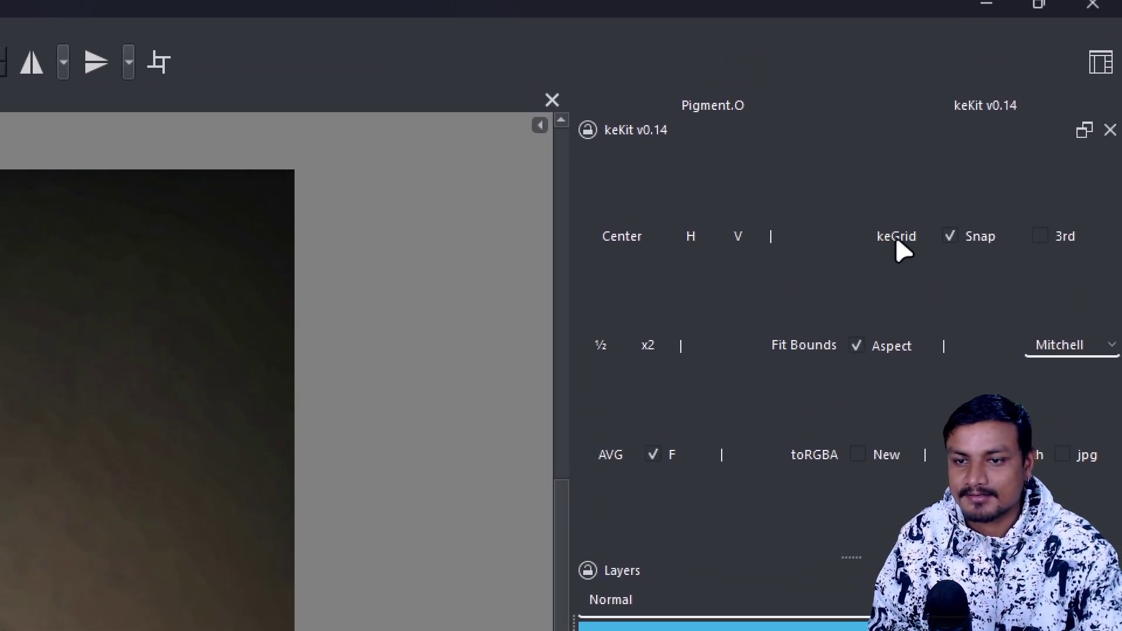
Step: Add a dashed keGrid guide grid over the reaper image and check the View menu's guide options
{"action": "left_click", "coordinate": [897, 237]}
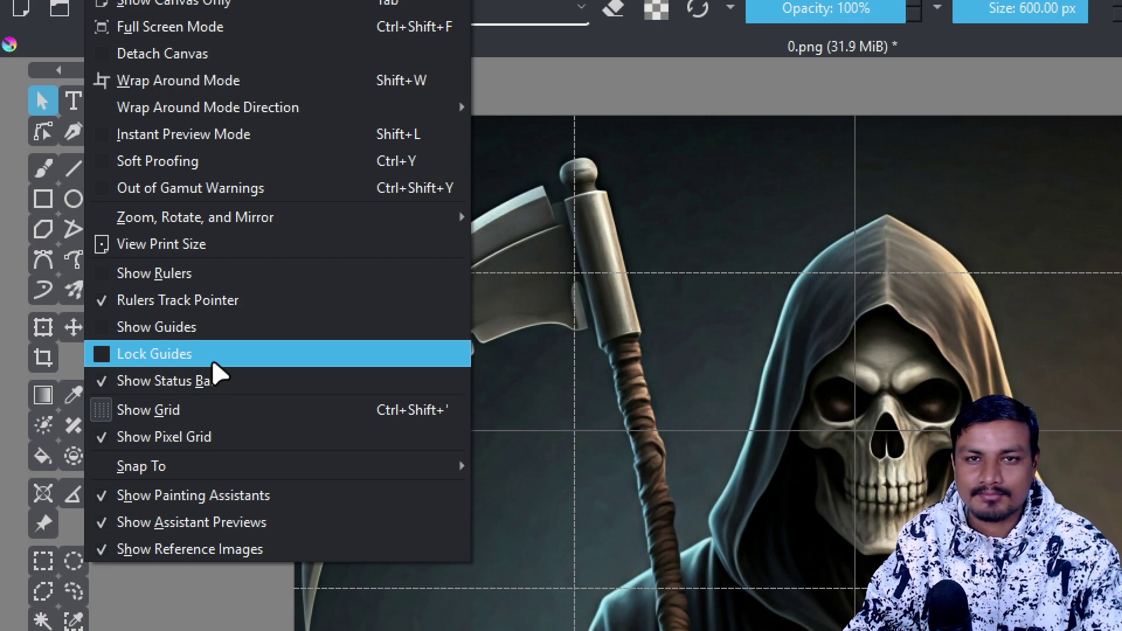
{"action": "left_click", "coordinate": [108, 211]}
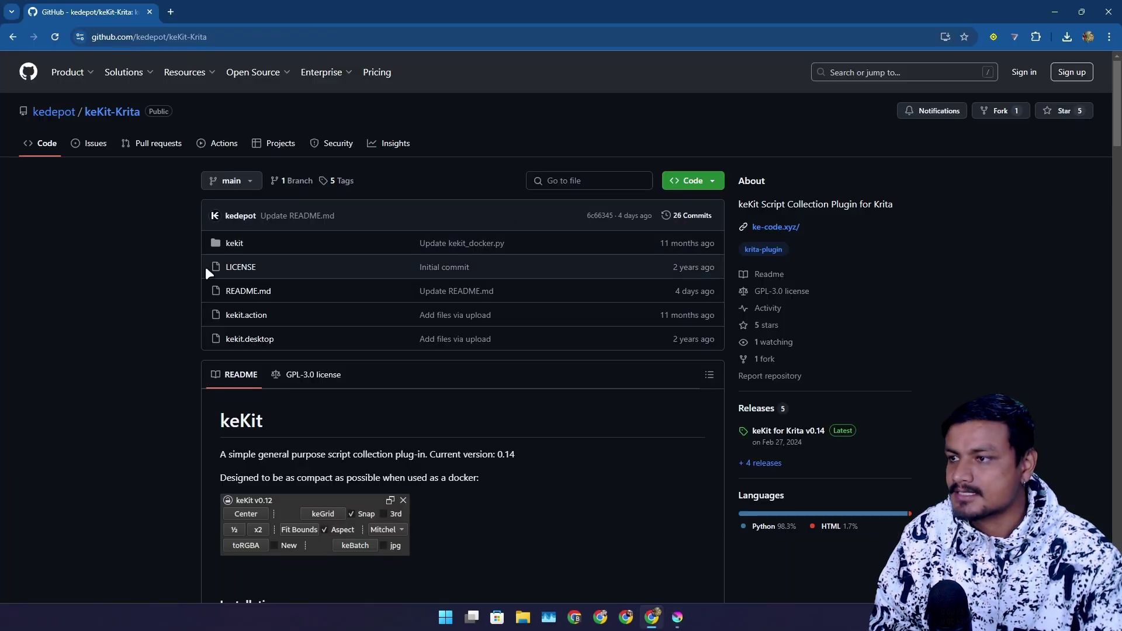
{"action": "scroll", "coordinate": [178, 324], "scroll_direction": "down", "scroll_amount": 2}
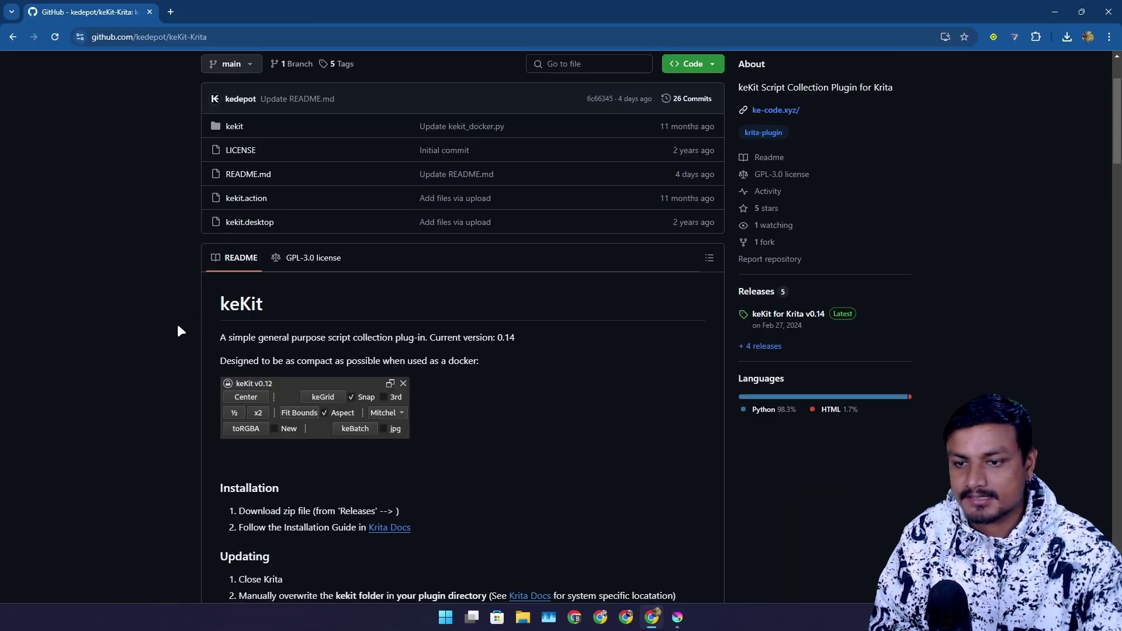
{"action": "scroll", "coordinate": [195, 325], "scroll_direction": "down", "scroll_amount": 8}
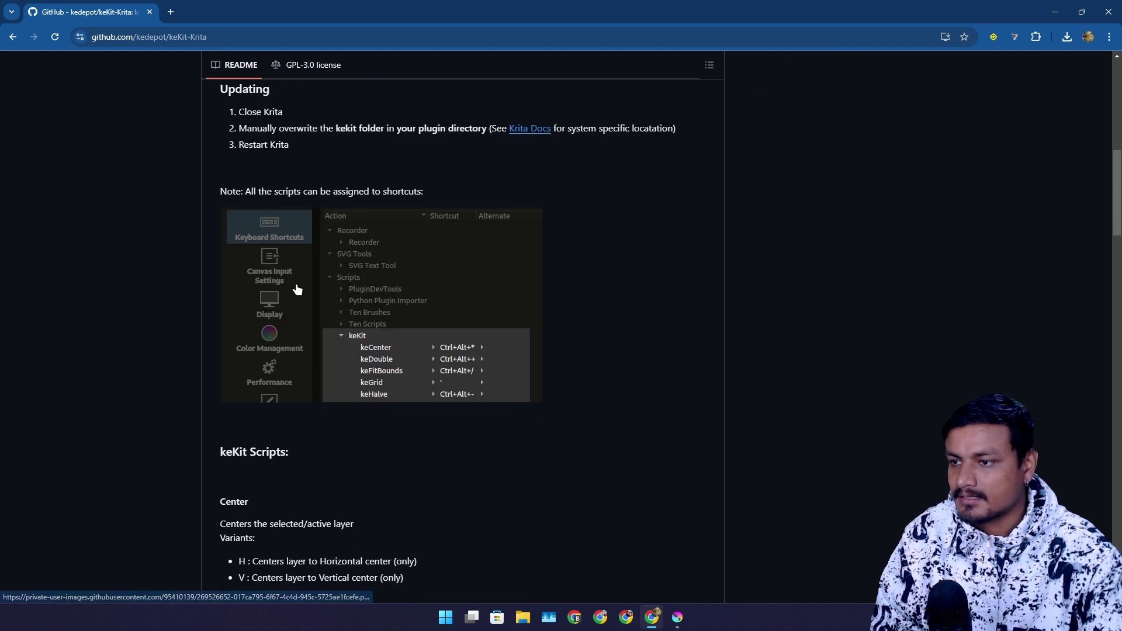
{"action": "scroll", "coordinate": [286, 264], "scroll_direction": "up", "scroll_amount": 4}
{"action": "scroll", "coordinate": [359, 315], "scroll_direction": "down", "scroll_amount": 6}
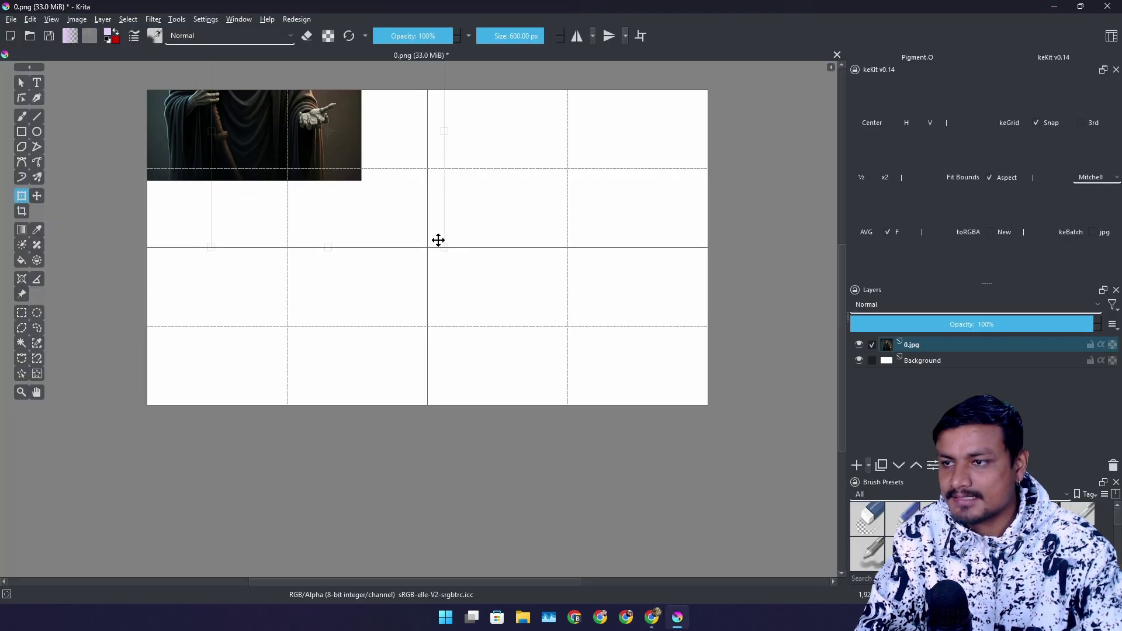
Step: Center the reaper layer with keKit, then scale it with Ctrl+T to fill the canvas height
{"action": "left_click_drag", "start_coordinate": [480, 274], "coordinate": [475, 287]}
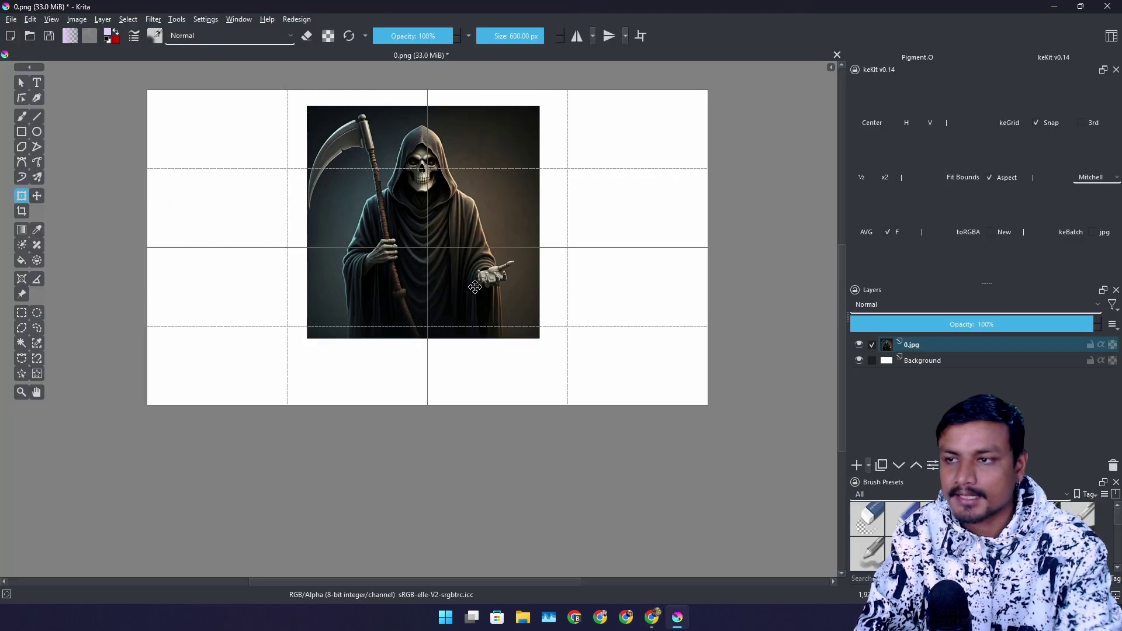
{"action": "left_click", "coordinate": [877, 123]}
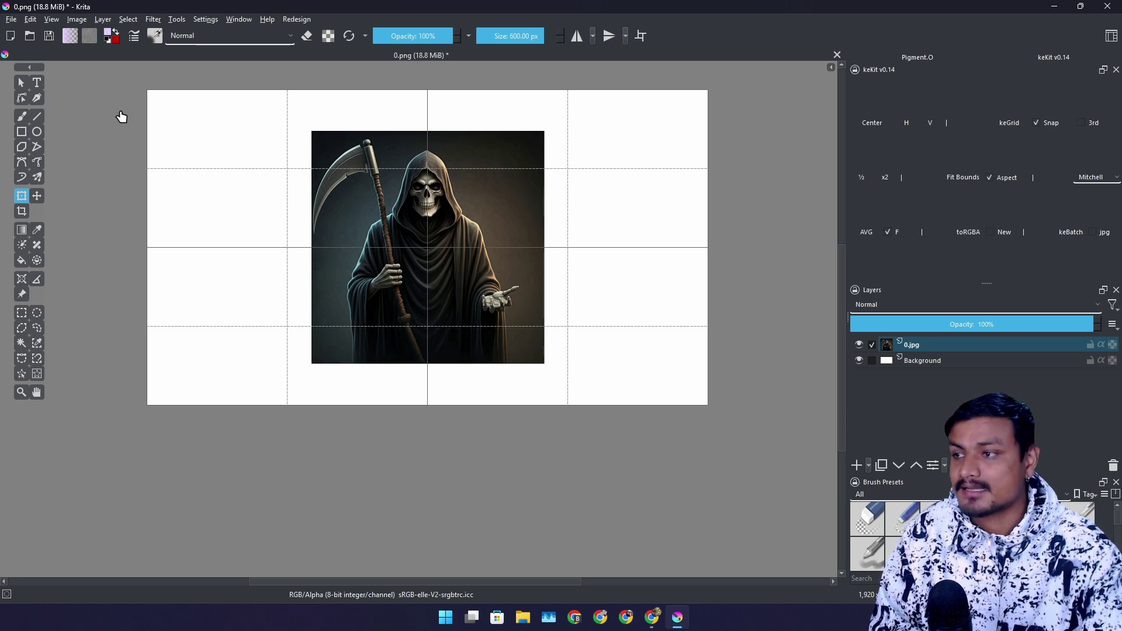
{"action": "left_click", "coordinate": [471, 237]}
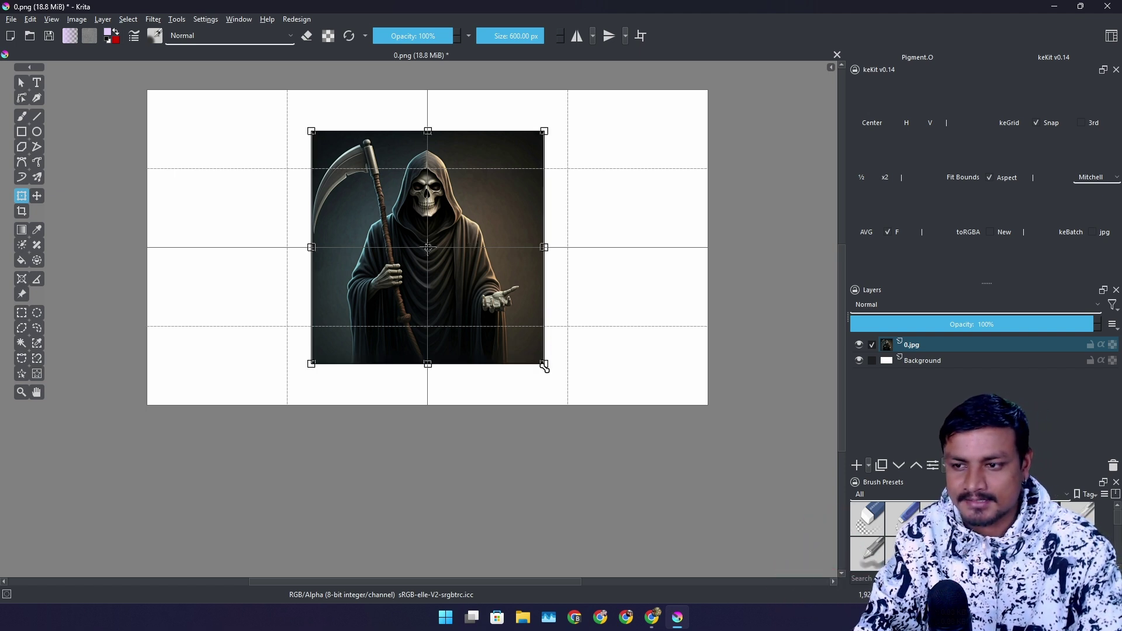
{"action": "left_click_drag", "start_coordinate": [544, 366], "coordinate": [681, 500]}
{"action": "left_click_drag", "start_coordinate": [567, 290], "coordinate": [517, 256]}
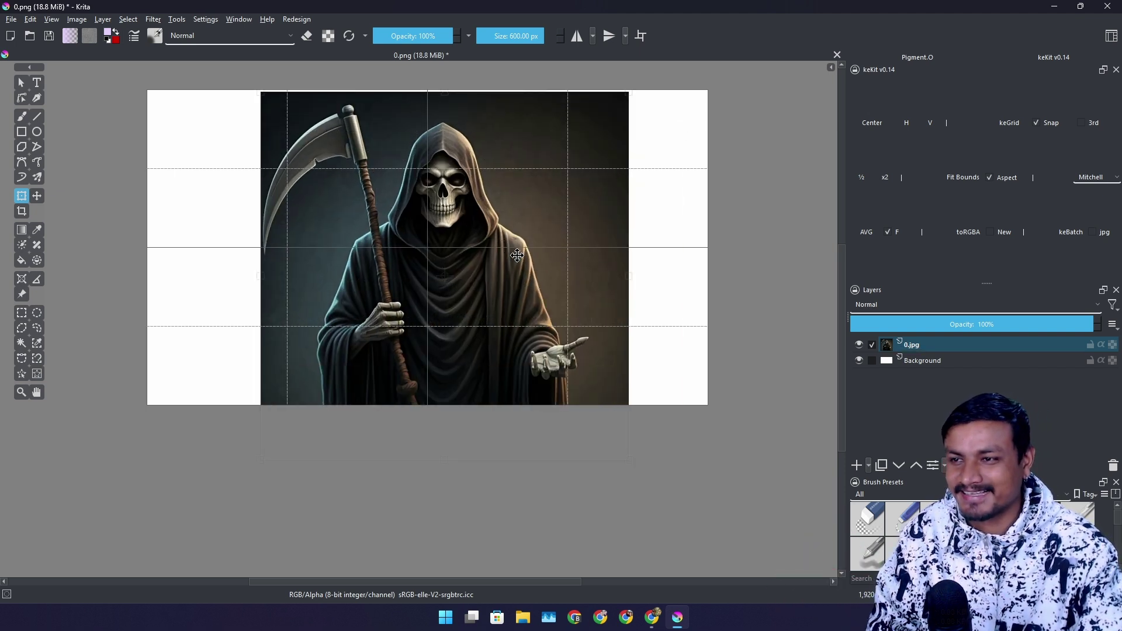
{"action": "key", "text": "Return"}
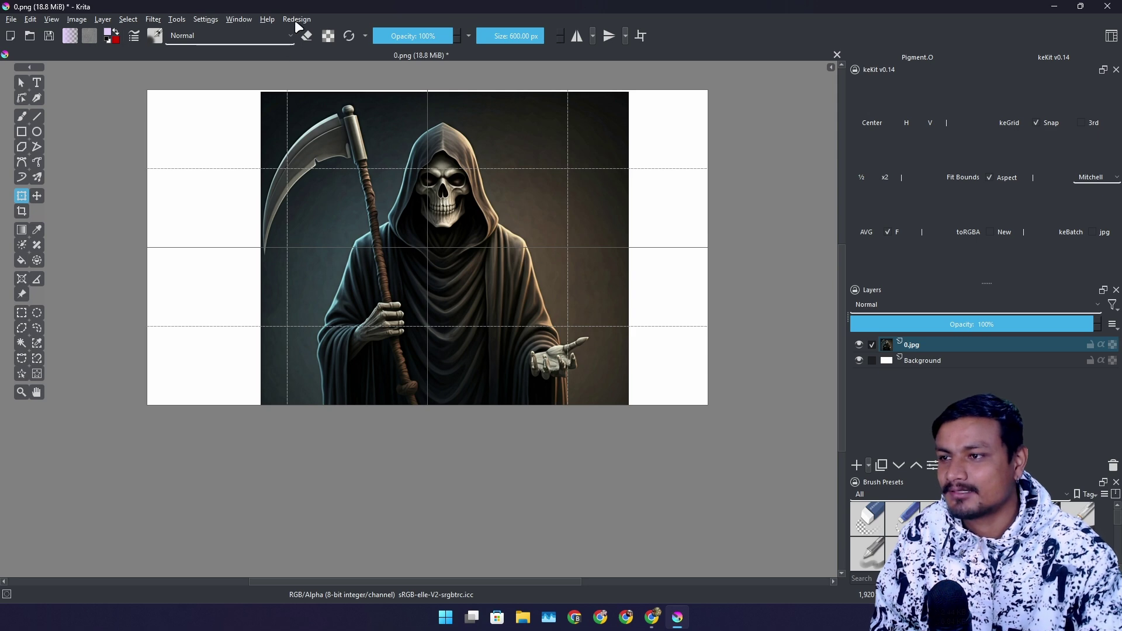
Step: Apply a Redesign menu tweak that compacts the toolbox, then bring the Redesign menu back up
{"action": "left_click", "coordinate": [296, 20]}
{"action": "left_click", "coordinate": [319, 45]}
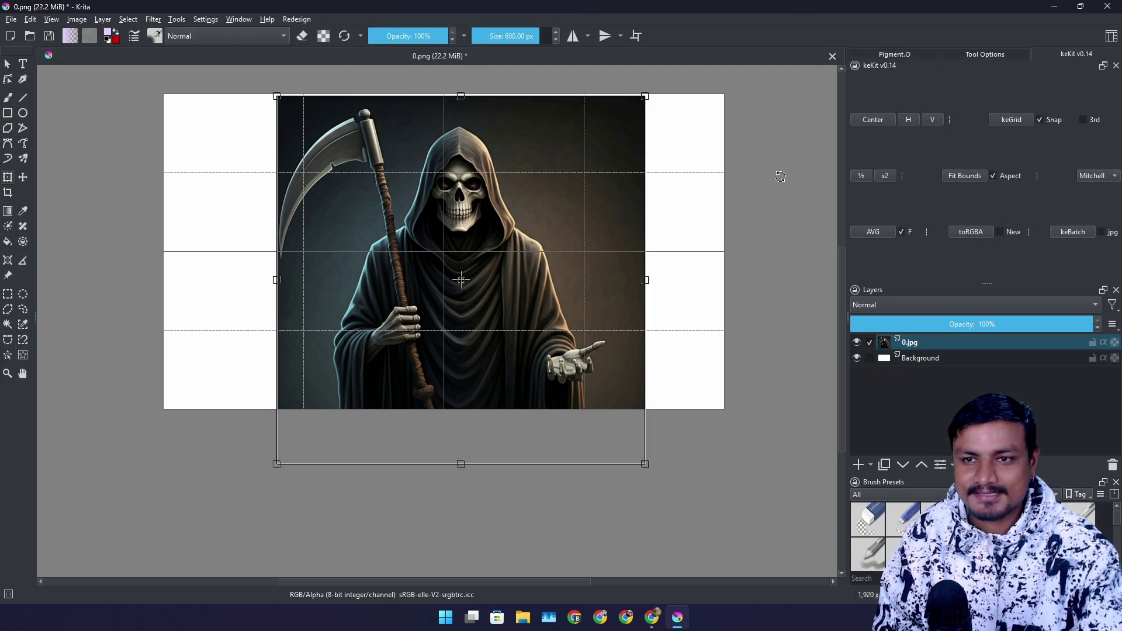
{"action": "scroll", "coordinate": [595, 263], "scroll_direction": "down", "scroll_amount": 2}
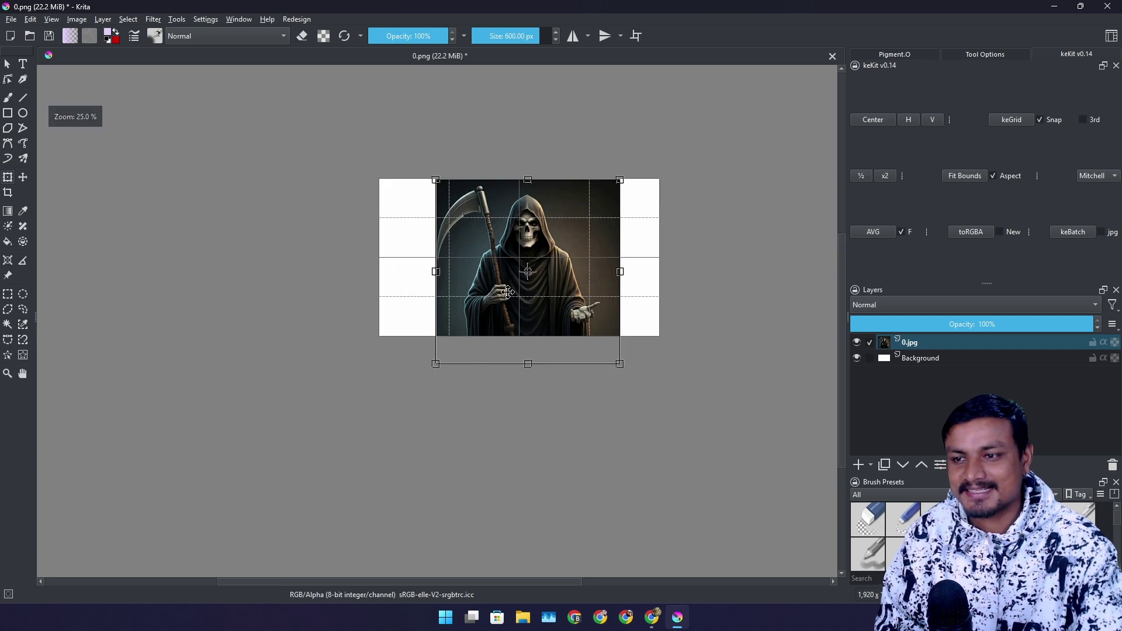
{"action": "scroll", "coordinate": [570, 263], "scroll_direction": "down", "scroll_amount": 1}
{"action": "scroll", "coordinate": [576, 263], "scroll_direction": "up", "scroll_amount": 2}
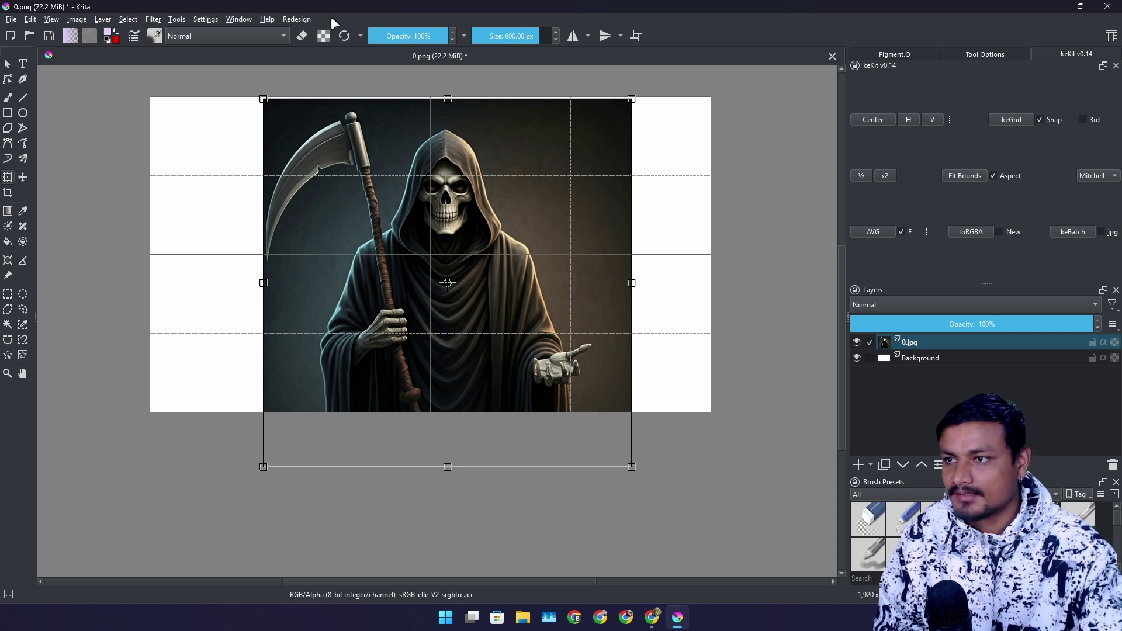
{"action": "left_click", "coordinate": [298, 19]}
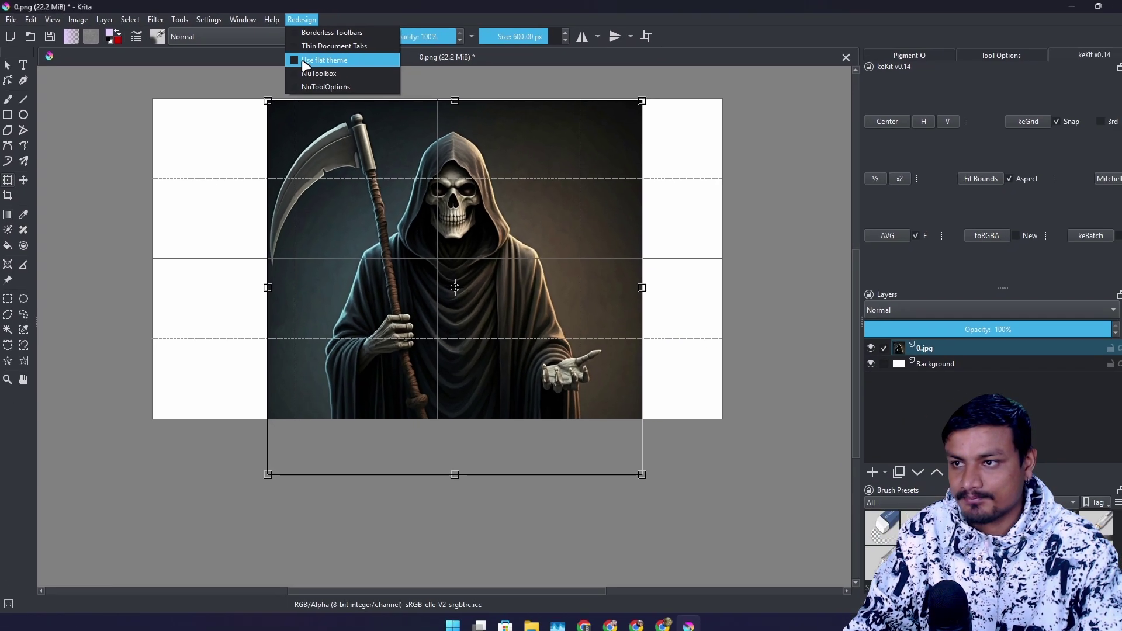
Step: Enable the Redesign flat theme and the NuToolbox option
{"action": "left_click", "coordinate": [571, 120]}
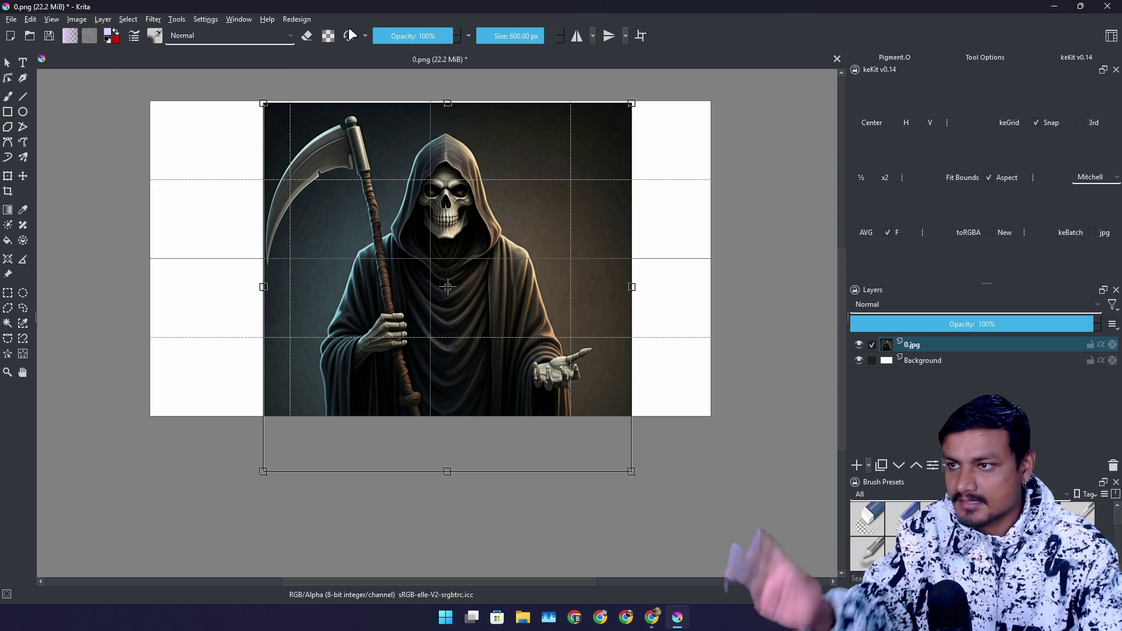
{"action": "left_click", "coordinate": [297, 19]}
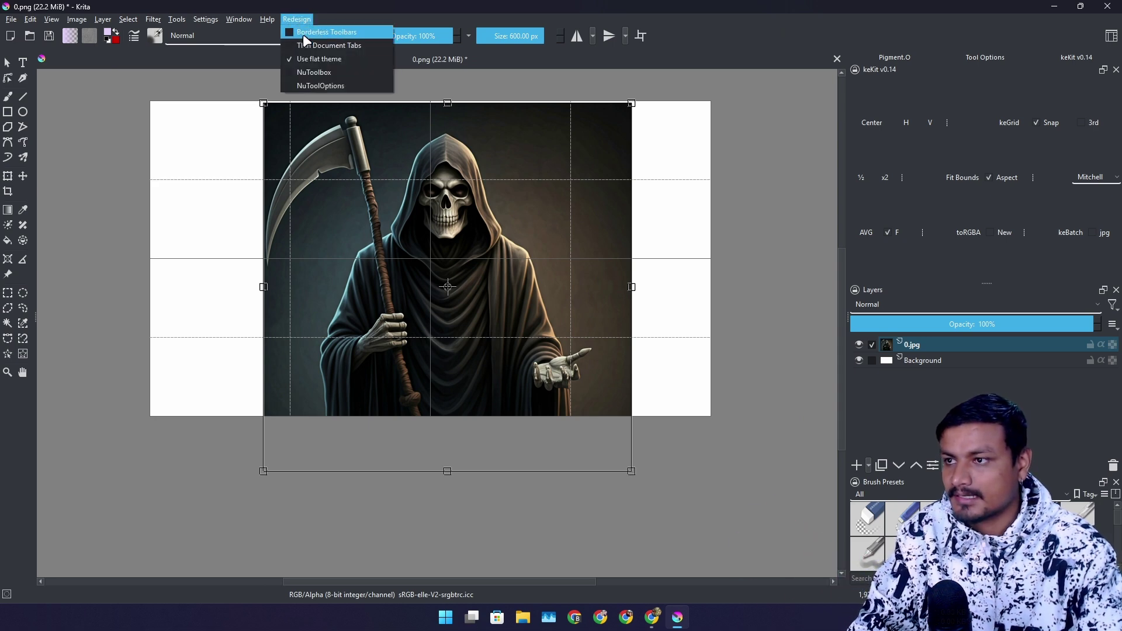
{"action": "left_click", "coordinate": [314, 73]}
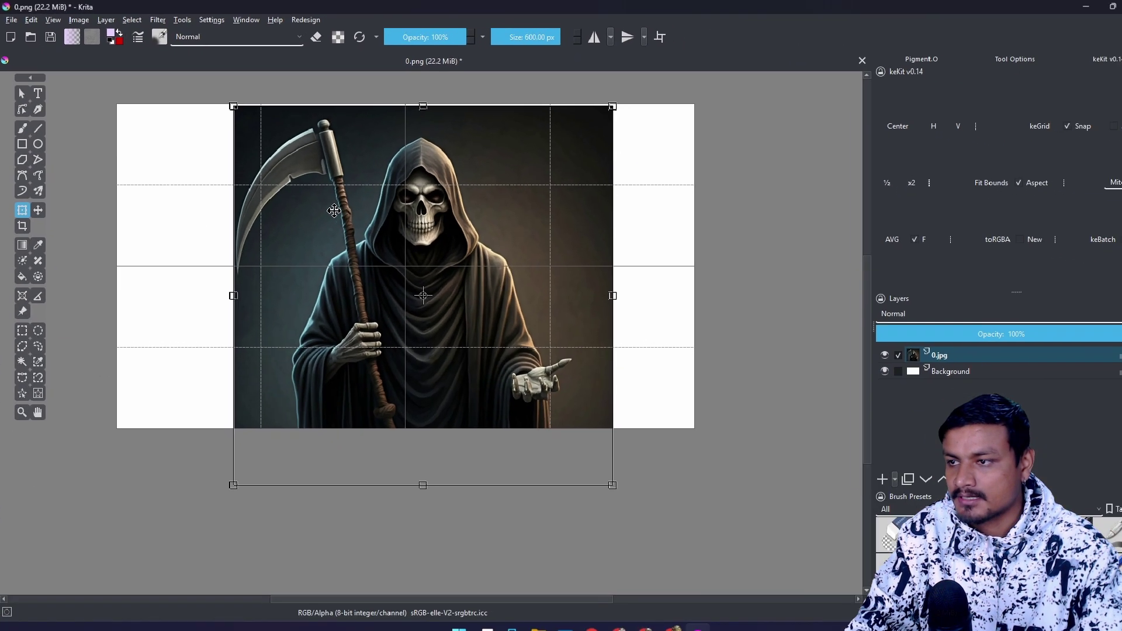
{"action": "scroll", "coordinate": [754, 411], "scroll_direction": "up", "scroll_amount": 10}
{"action": "scroll", "coordinate": [377, 205], "scroll_direction": "up", "scroll_amount": 5}
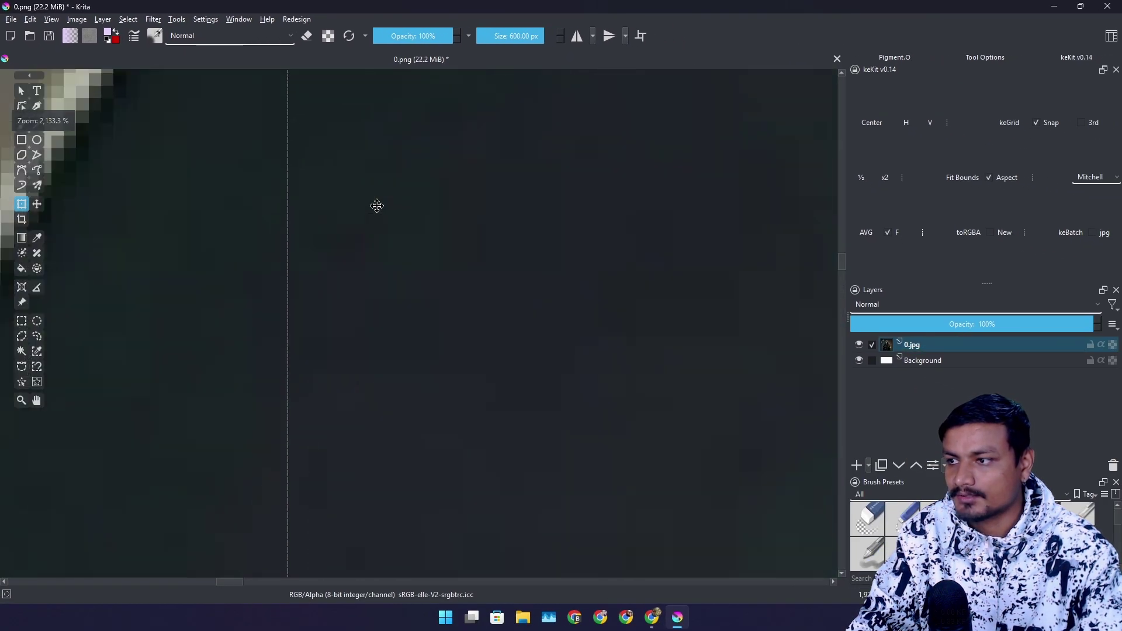
{"action": "scroll", "coordinate": [377, 205], "scroll_direction": "down", "scroll_amount": 15}
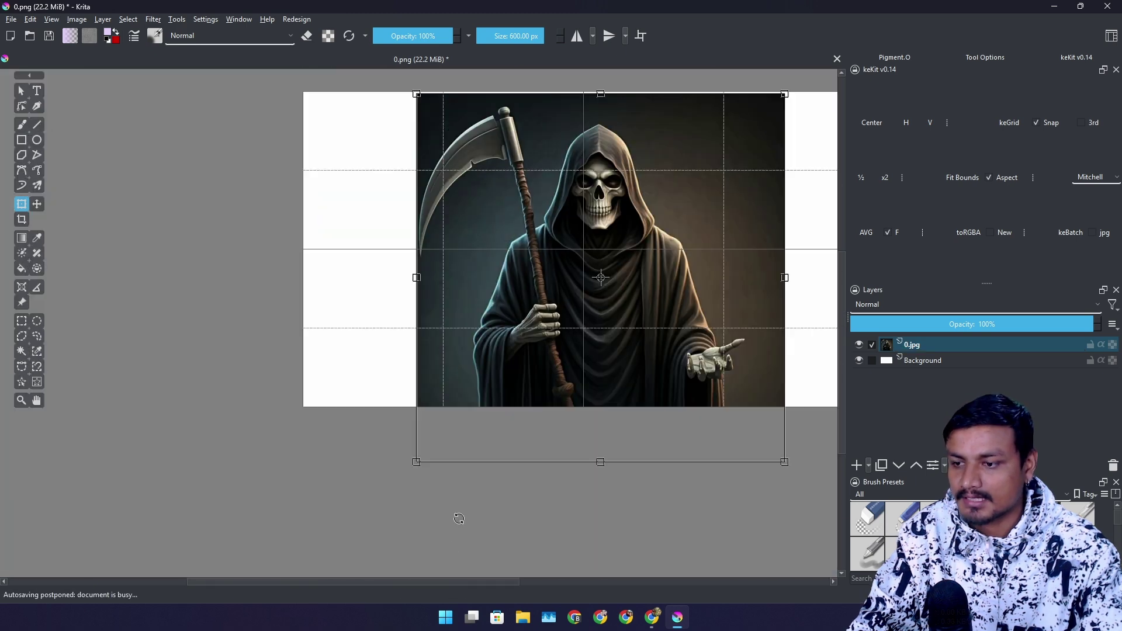
{"action": "left_click_drag", "start_coordinate": [469, 583], "coordinate": [479, 583]}
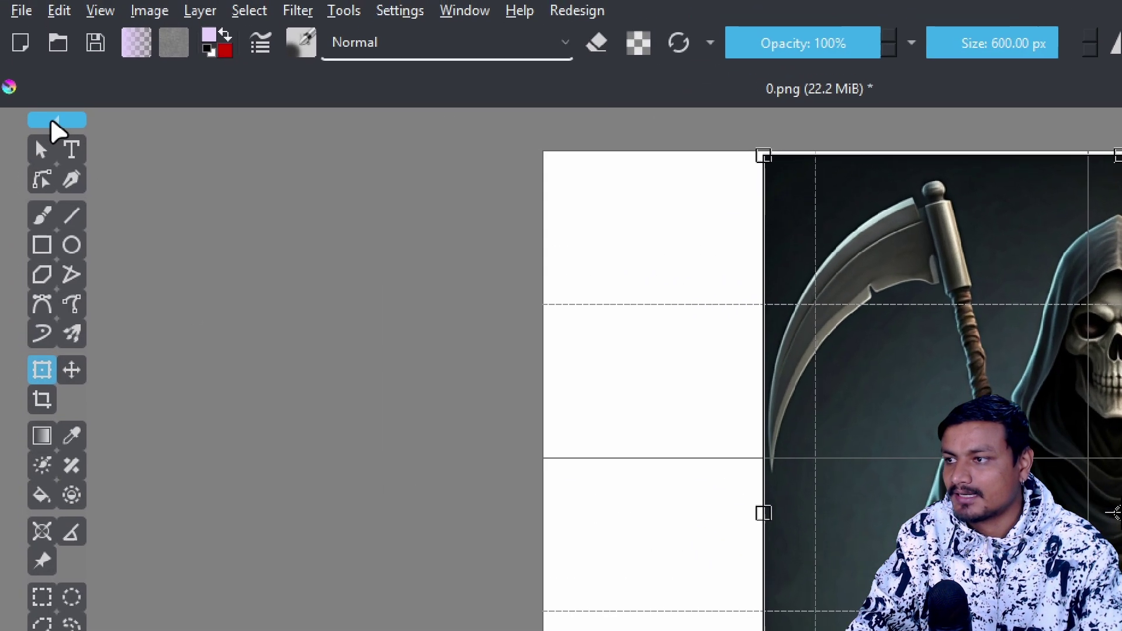
Step: Collapse and re-expand the toolbox, enable NuToolOptions, and close its floating options panel
{"action": "left_click", "coordinate": [29, 76]}
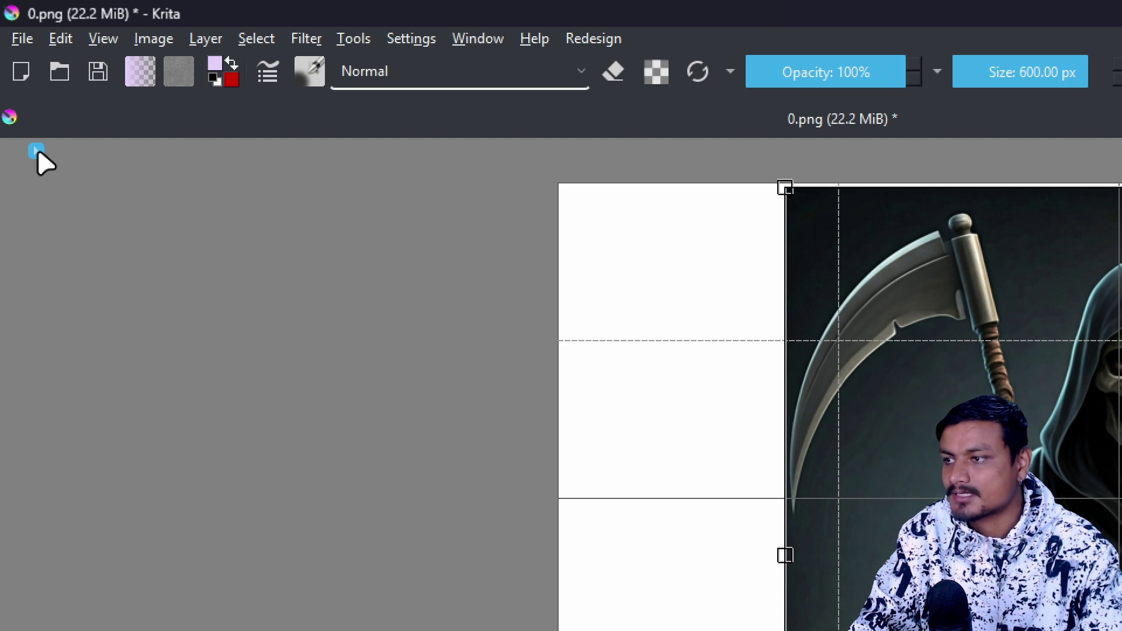
{"action": "left_click", "coordinate": [37, 152]}
{"action": "left_click", "coordinate": [594, 39]}
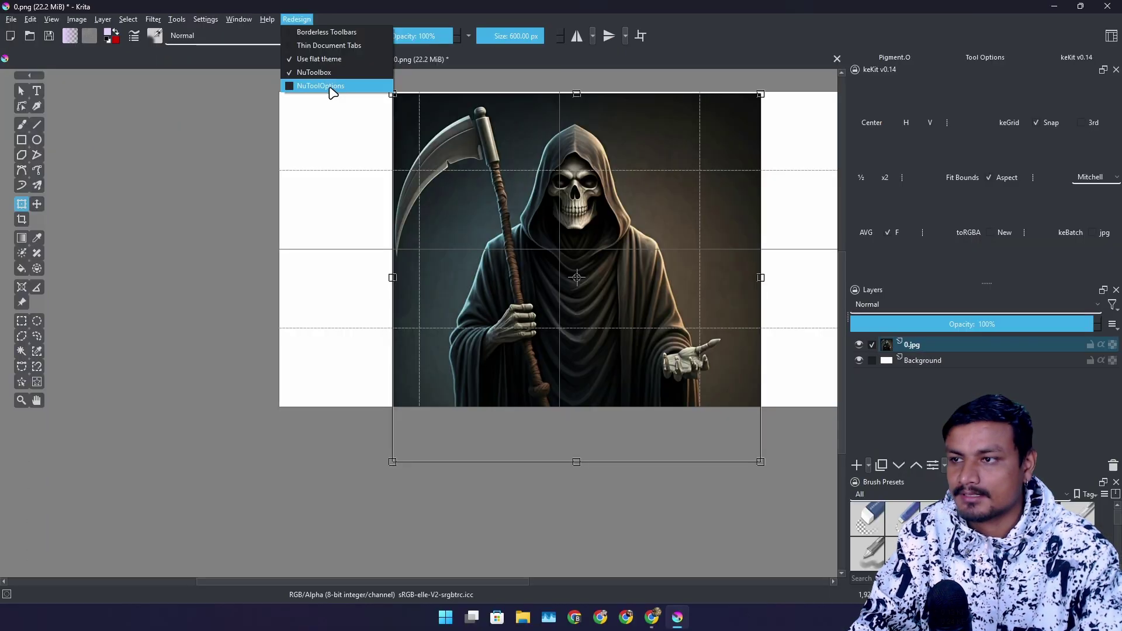
{"action": "left_click", "coordinate": [329, 86]}
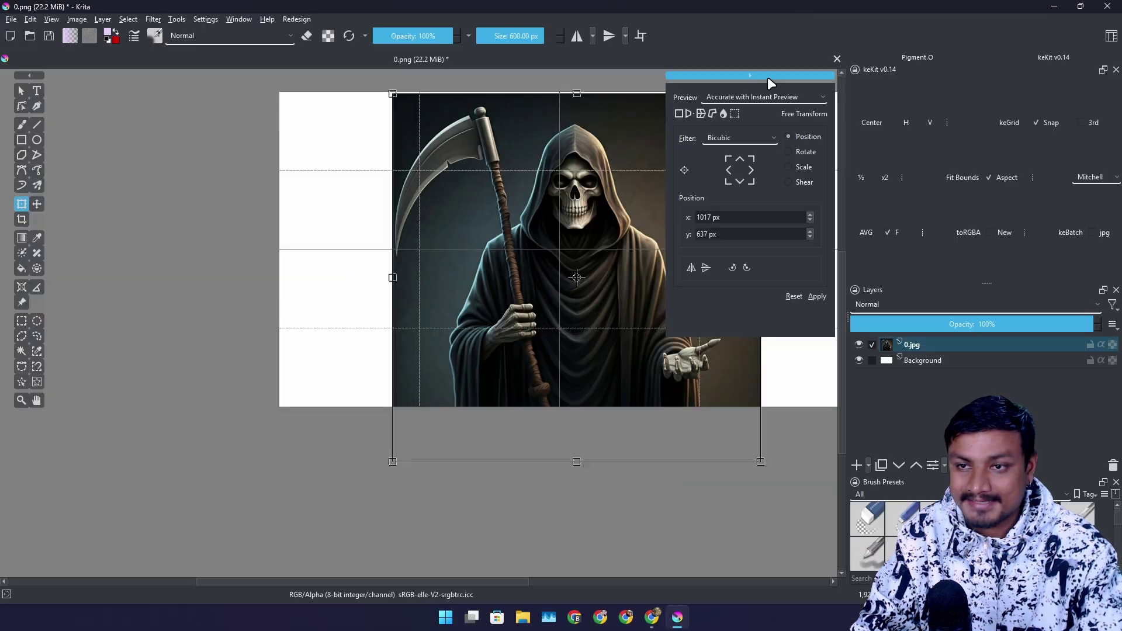
{"action": "left_click", "coordinate": [635, 152]}
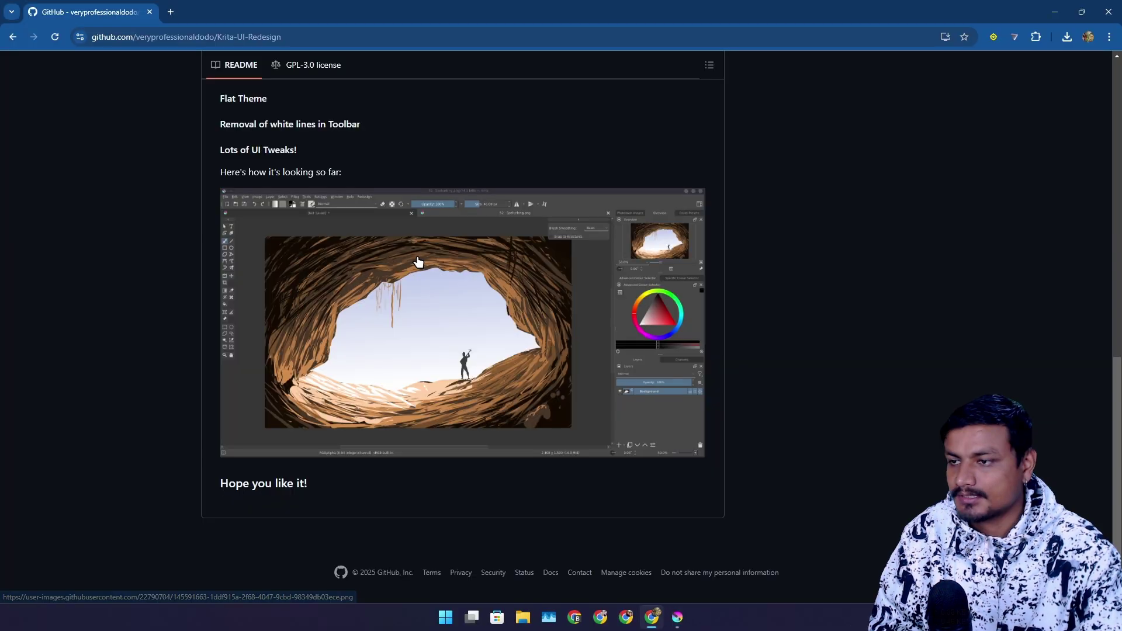
Step: Browse the Krita-UI-Redesign repository page on GitHub in Chrome
{"action": "scroll", "coordinate": [440, 171], "scroll_direction": "up", "scroll_amount": 10}
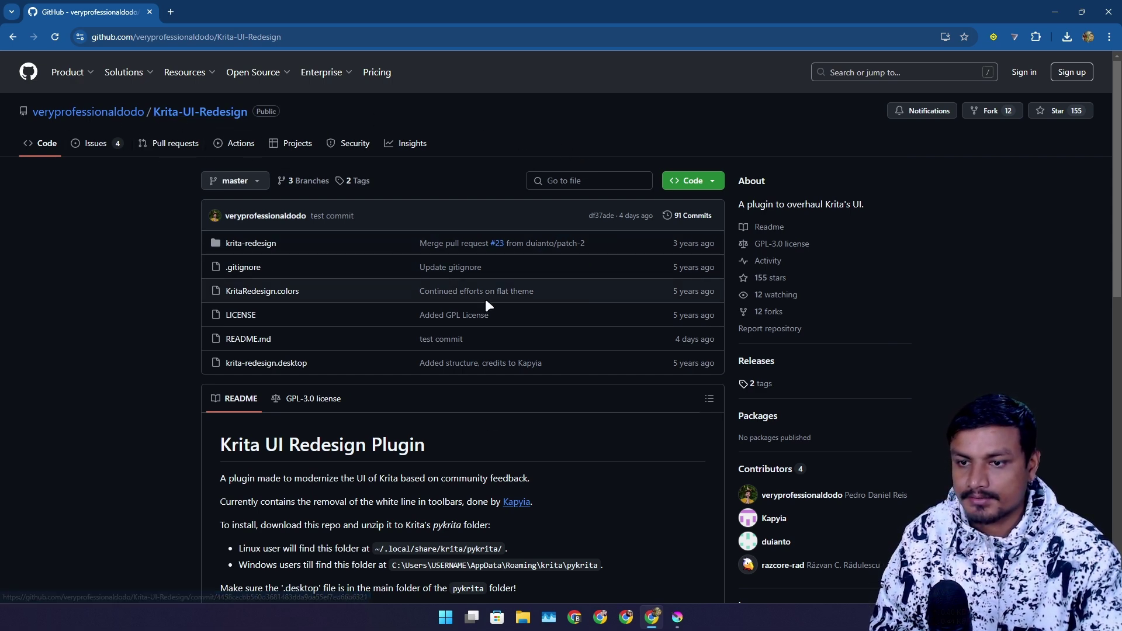
{"action": "scroll", "coordinate": [485, 299], "scroll_direction": "down", "scroll_amount": 10}
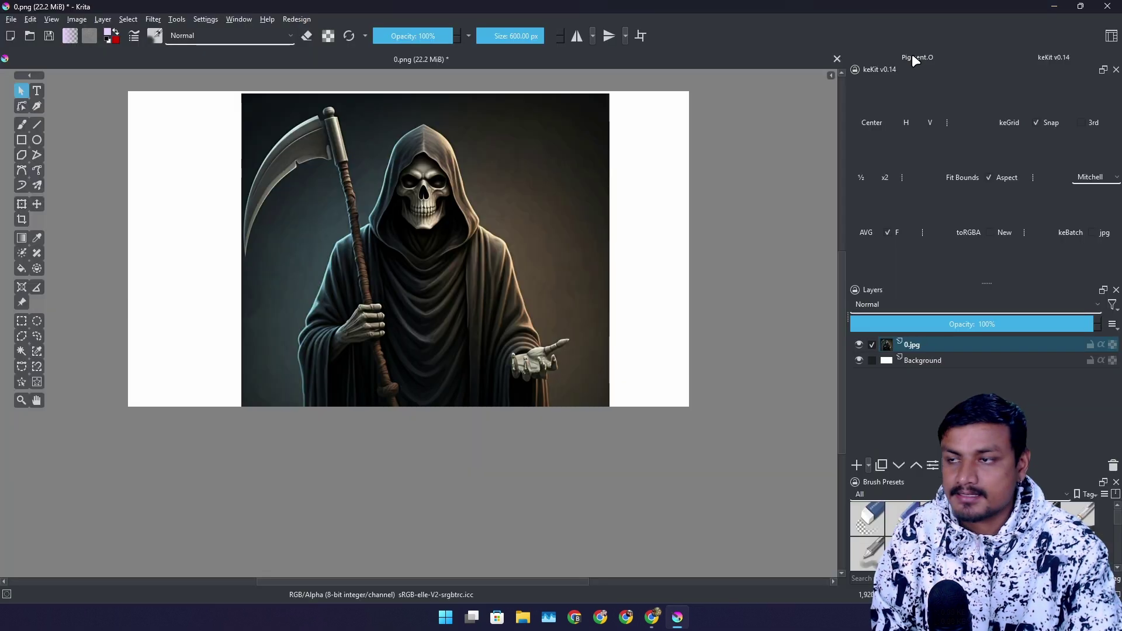
Step: Switch the docker from keKit to Pigment.O and pick bright green on its wheel
{"action": "left_click", "coordinate": [914, 59]}
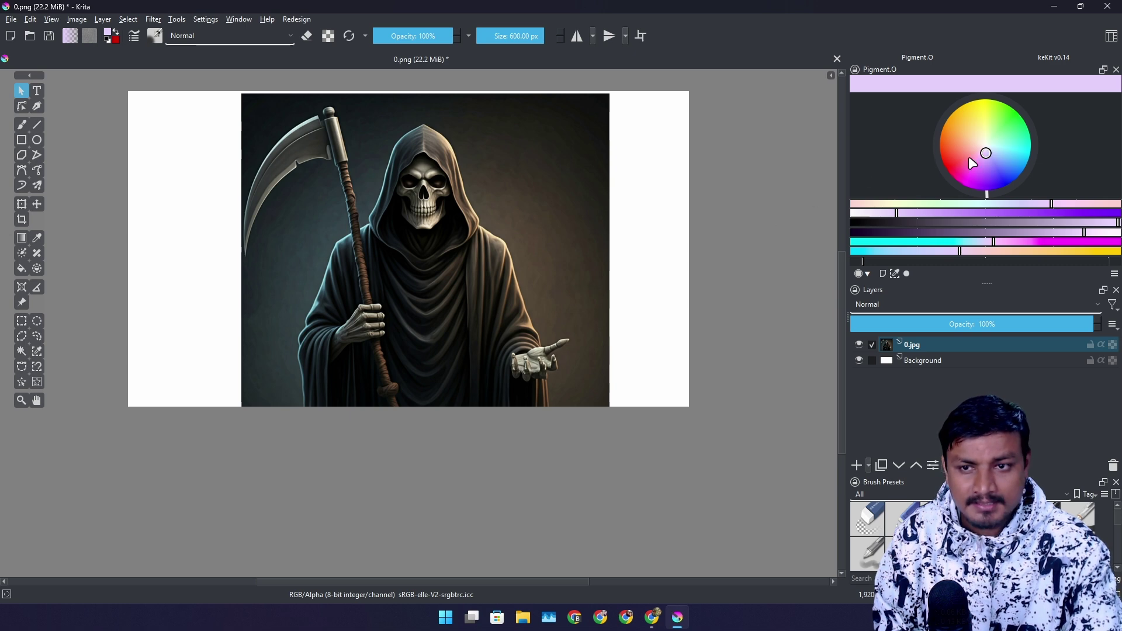
{"action": "mouse_move", "coordinate": [988, 155]}
{"action": "left_mouse_down"}
{"action": "mouse_move", "coordinate": [986, 131]}
{"action": "mouse_move", "coordinate": [1008, 129]}
{"action": "left_mouse_up"}
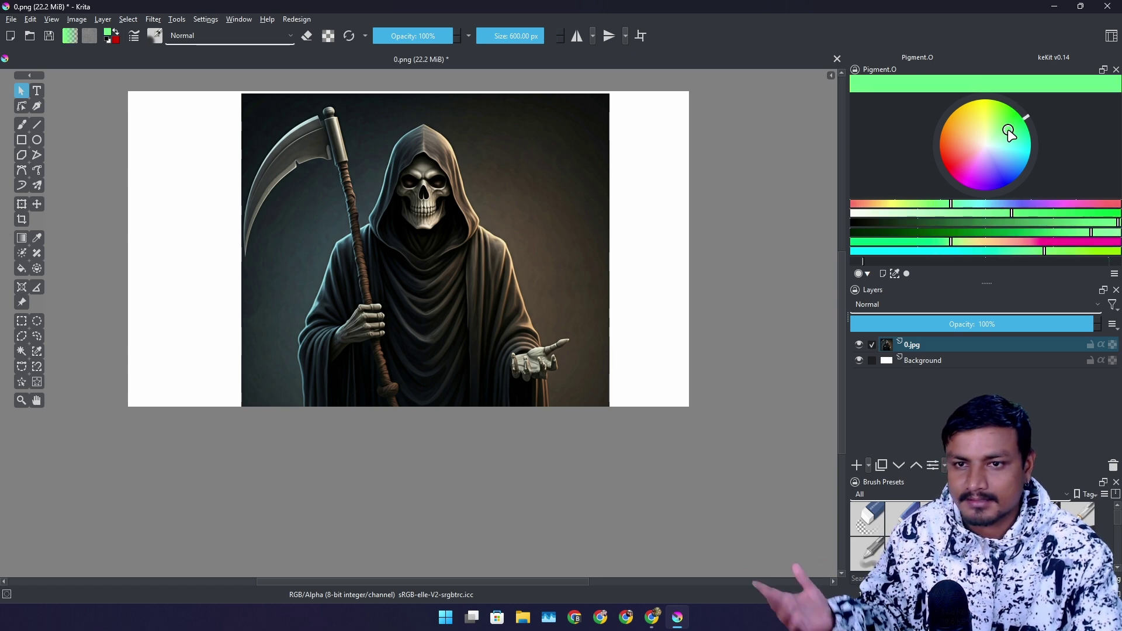
Step: Try Avocado and another named palette colour in the foreground colour dialog, then close it
{"action": "left_click", "coordinate": [111, 34]}
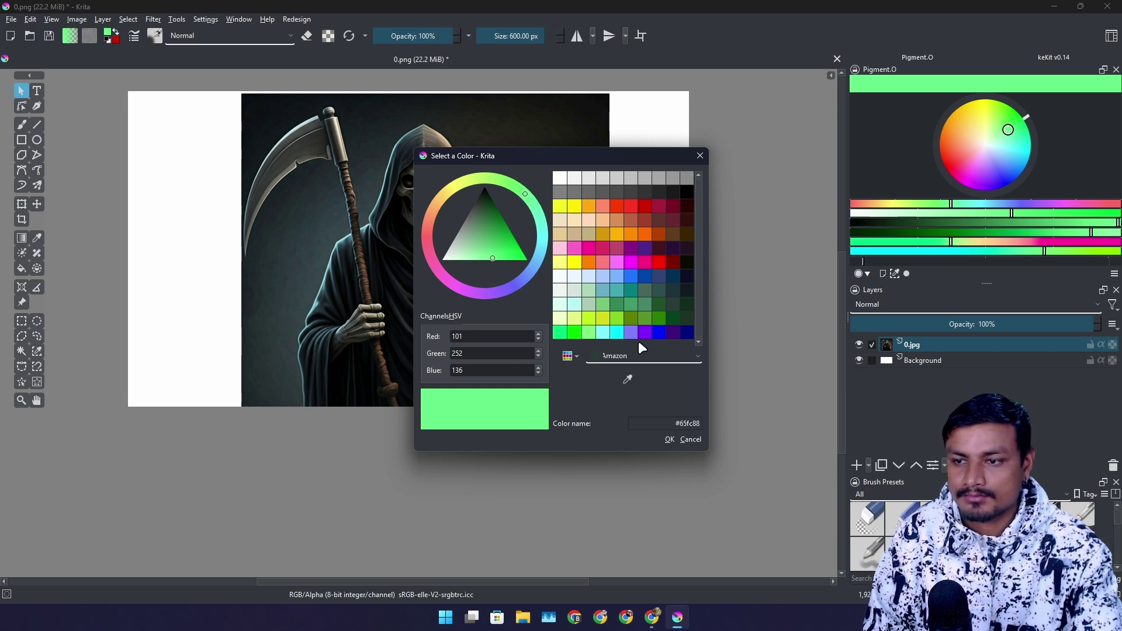
{"action": "left_click", "coordinate": [697, 355]}
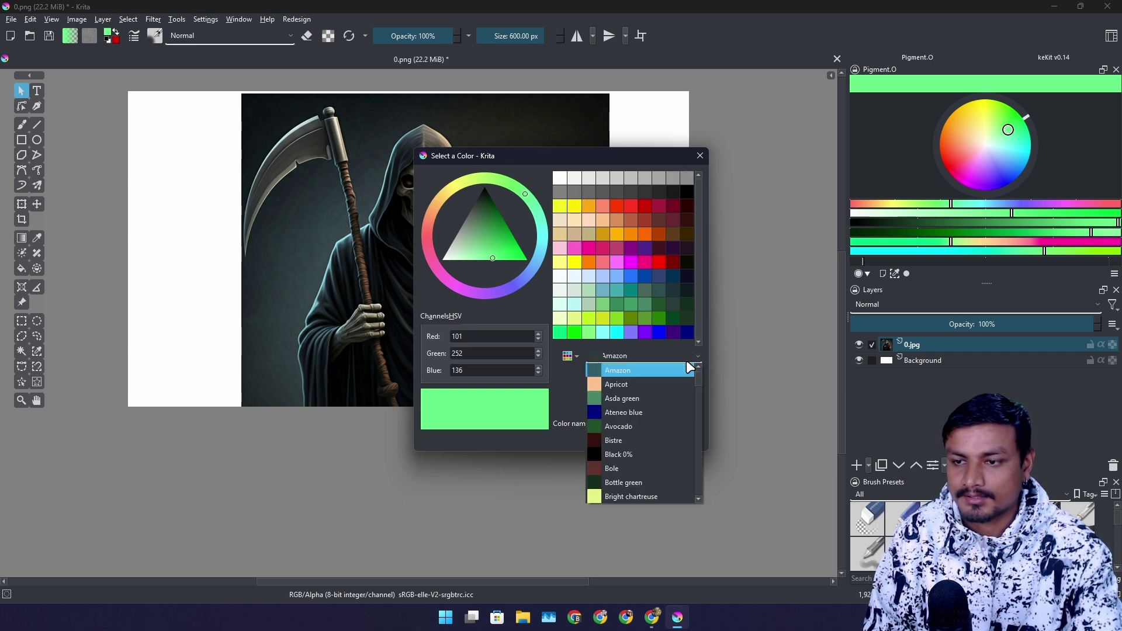
{"action": "left_click", "coordinate": [636, 428]}
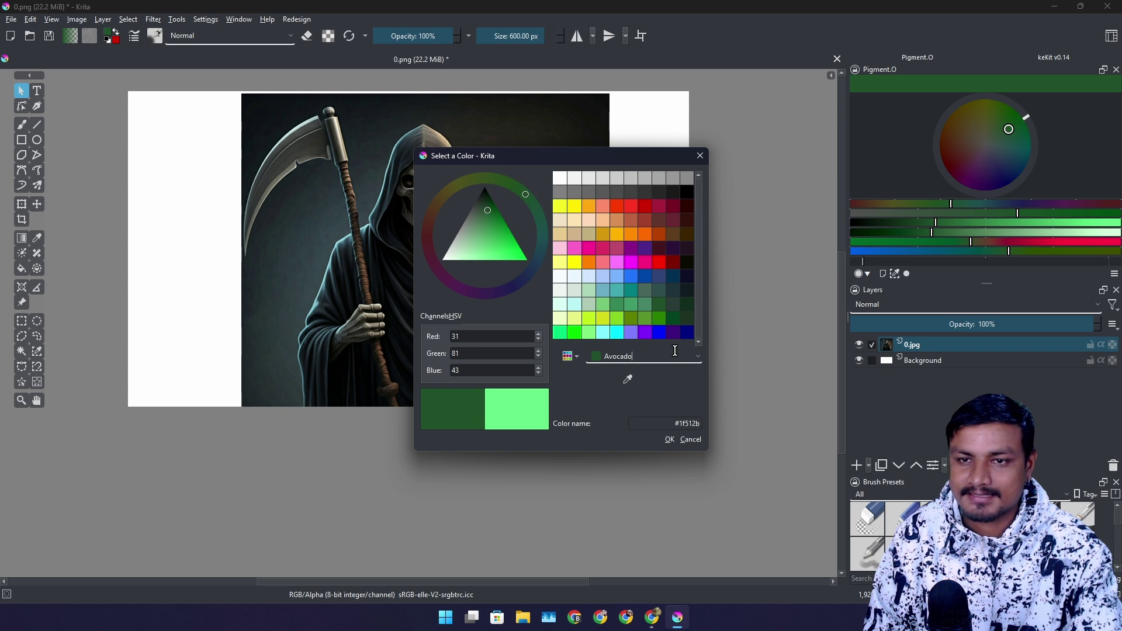
{"action": "left_click", "coordinate": [701, 356]}
{"action": "left_click", "coordinate": [682, 366]}
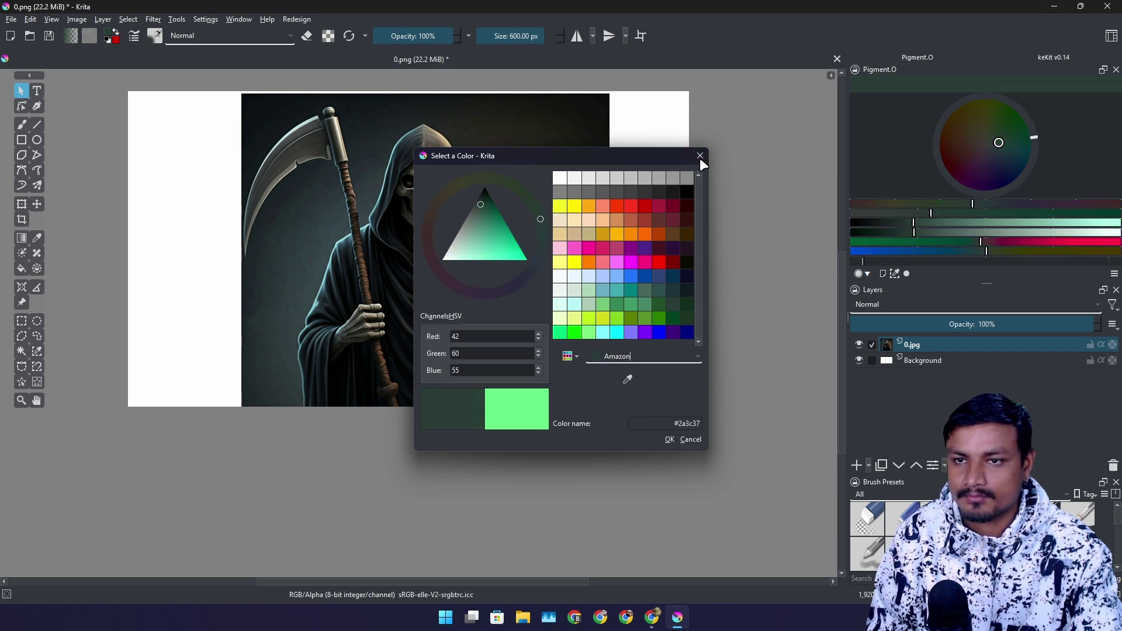
{"action": "left_click", "coordinate": [700, 155]}
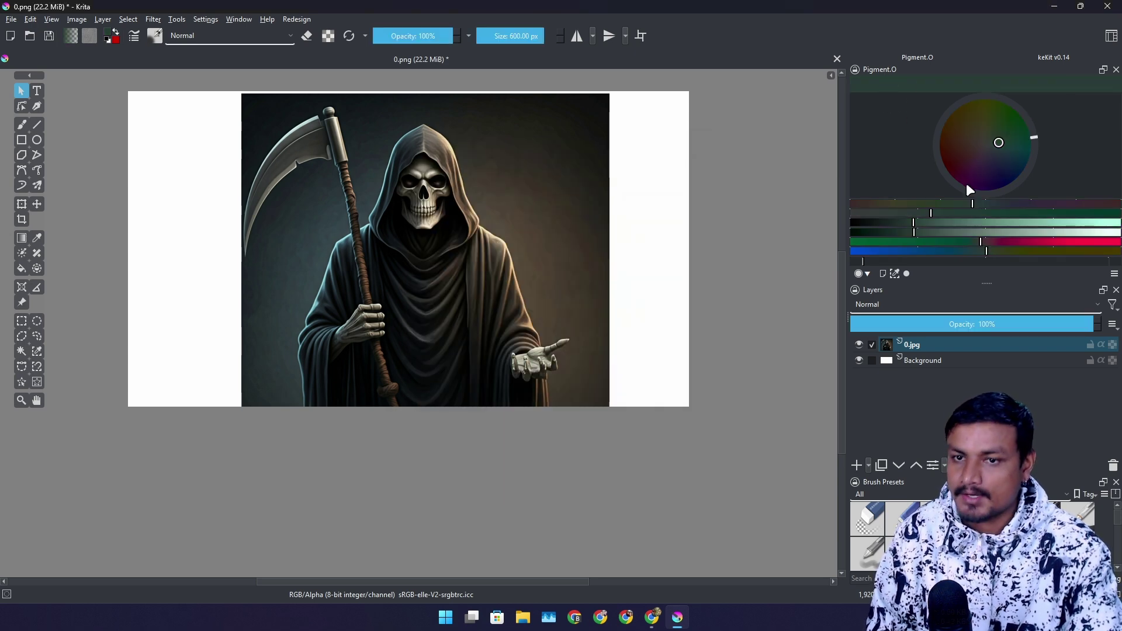
Step: Set a deep magenta-red foreground with Pigment.O's colour wheel and a channel slider
{"action": "left_click_drag", "start_coordinate": [981, 202], "coordinate": [1010, 205]}
{"action": "left_click_drag", "start_coordinate": [973, 243], "coordinate": [1027, 244]}
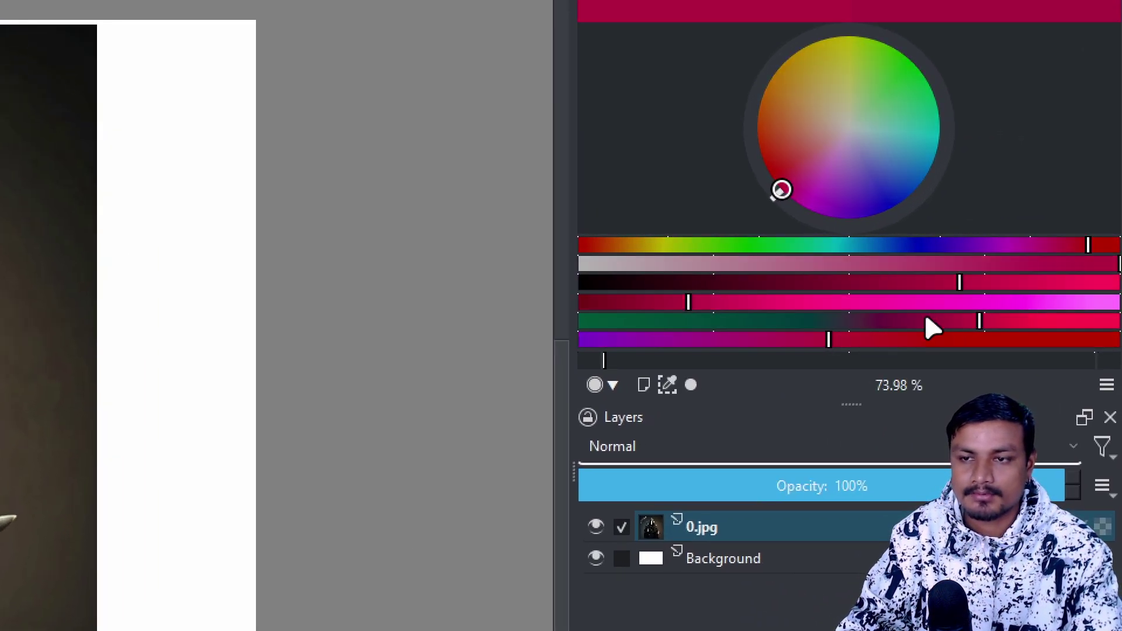
{"action": "mouse_move", "coordinate": [926, 319]}
{"action": "left_mouse_down"}
{"action": "mouse_move", "coordinate": [792, 321]}
{"action": "mouse_move", "coordinate": [1020, 321]}
{"action": "mouse_move", "coordinate": [997, 326]}
{"action": "left_mouse_up"}
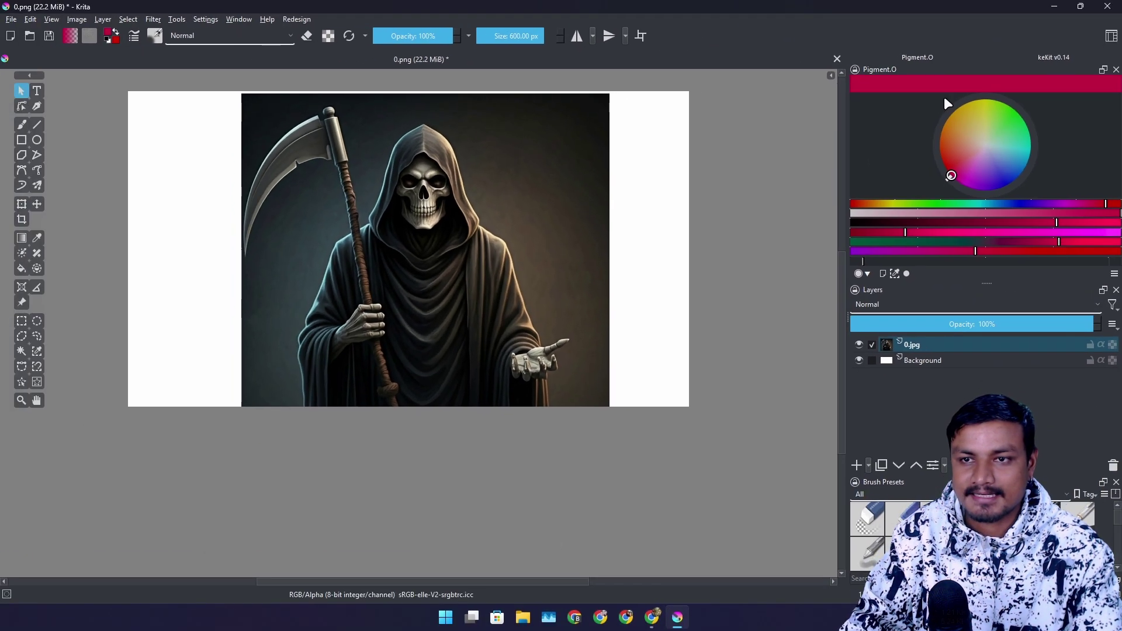
Step: In Pigment.O's panel settings, preview the Square, Gamut, Hue and Hexagon picker modes
{"action": "left_click", "coordinate": [1113, 275]}
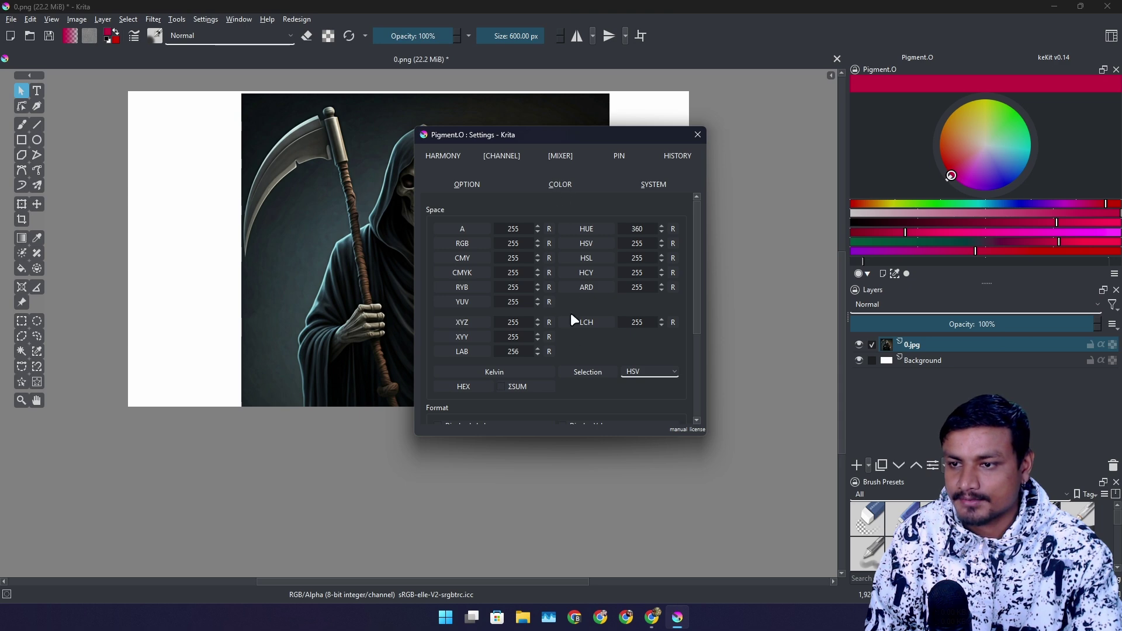
{"action": "left_click", "coordinate": [467, 184]}
{"action": "left_click", "coordinate": [591, 251]}
{"action": "left_click", "coordinate": [522, 203]}
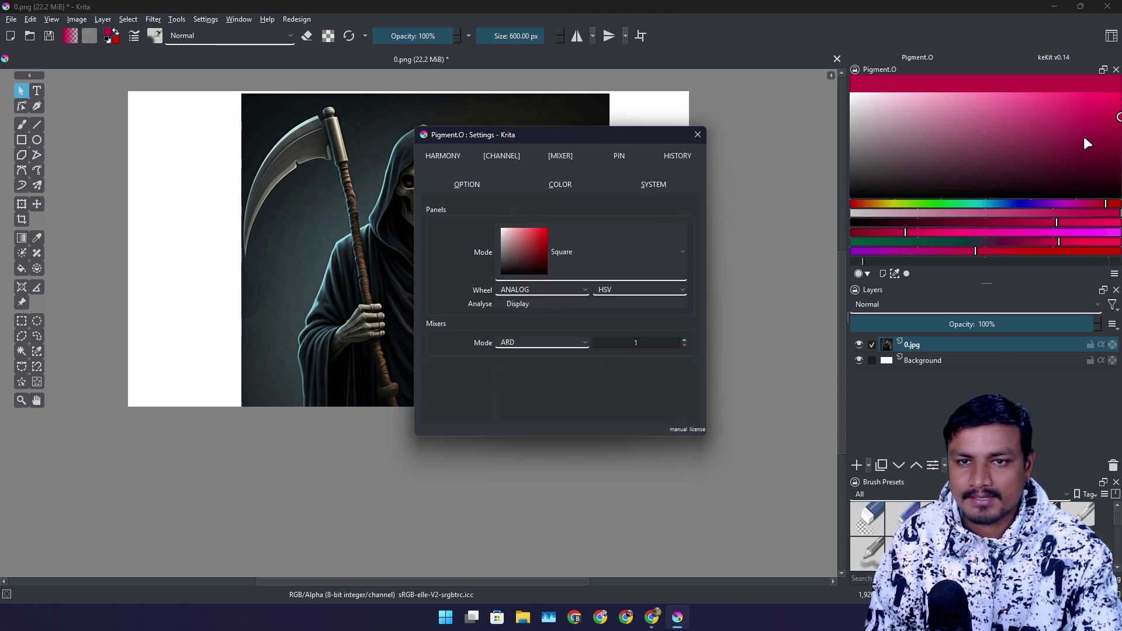
{"action": "left_click", "coordinate": [528, 250]}
{"action": "left_click", "coordinate": [518, 346]}
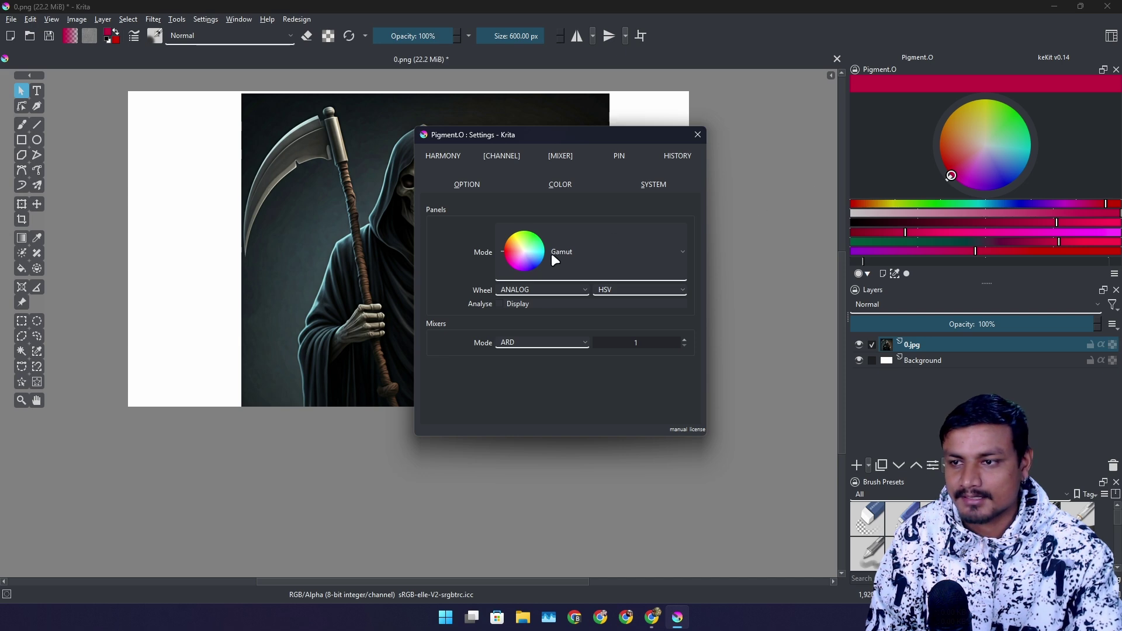
{"action": "left_click", "coordinate": [522, 263]}
{"action": "left_click", "coordinate": [532, 199]}
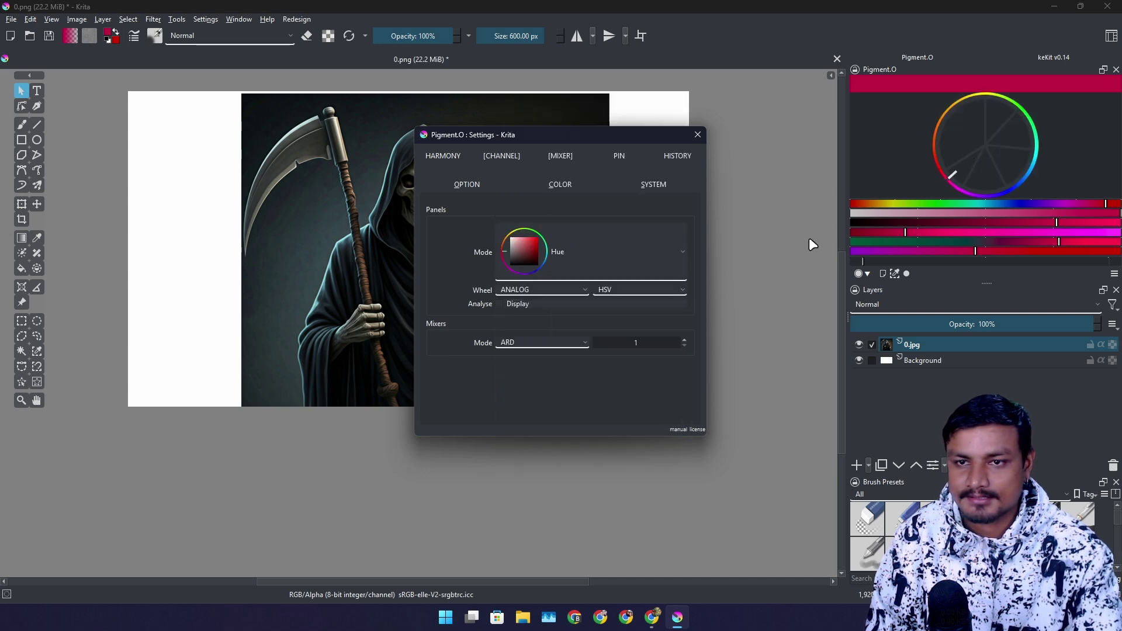
{"action": "left_click", "coordinate": [528, 249]}
{"action": "left_click", "coordinate": [521, 328]}
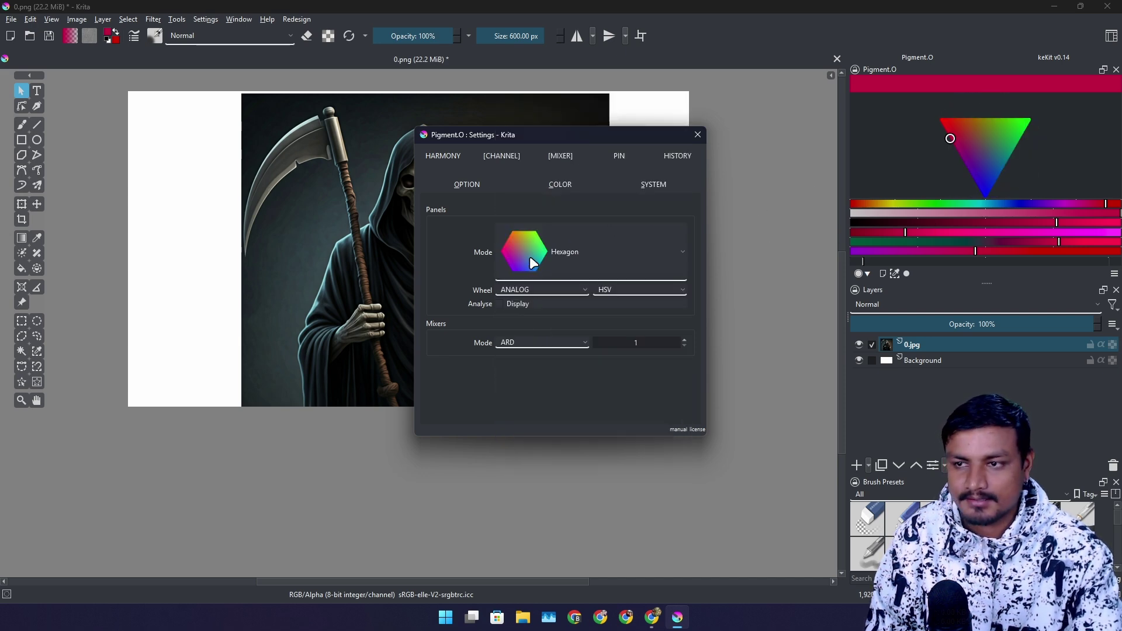
Step: Try the Luma and Dot modes, then set the panel back to the Gamut wheel
{"action": "left_click", "coordinate": [529, 256]}
{"action": "left_click", "coordinate": [530, 308]}
{"action": "left_click", "coordinate": [515, 252]}
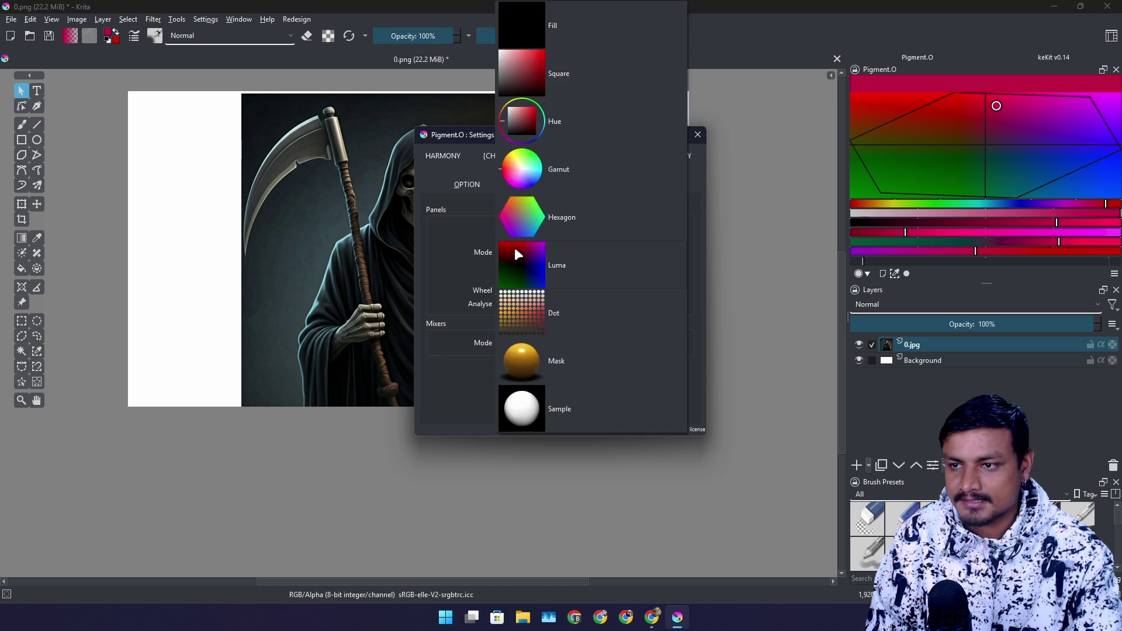
{"action": "left_click", "coordinate": [527, 316]}
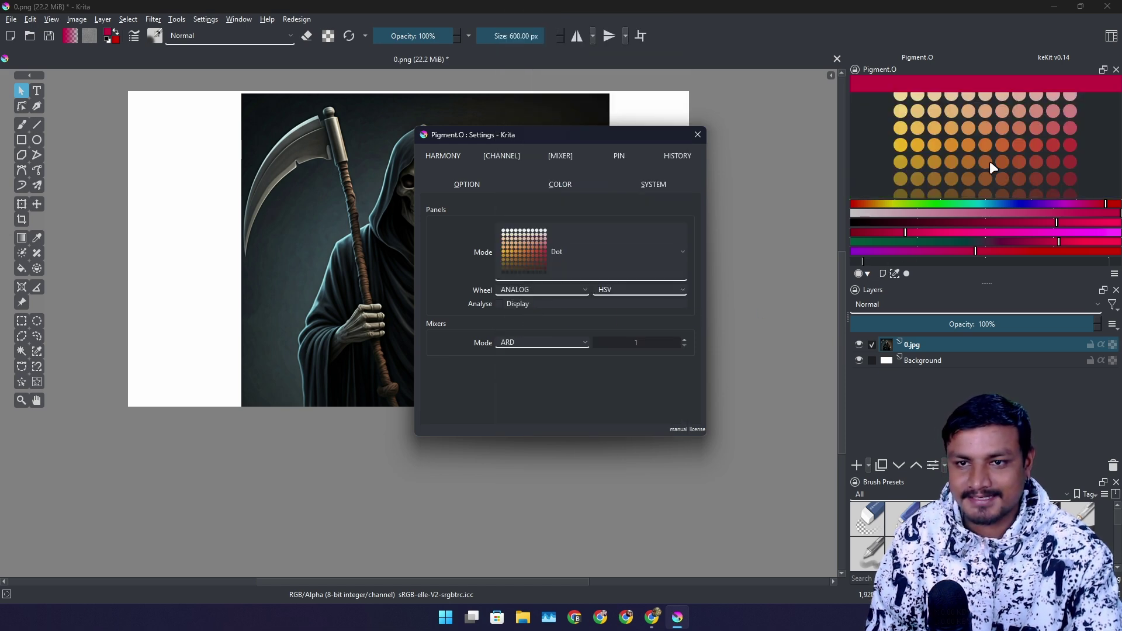
{"action": "left_click", "coordinate": [588, 252]}
{"action": "left_click", "coordinate": [517, 169]}
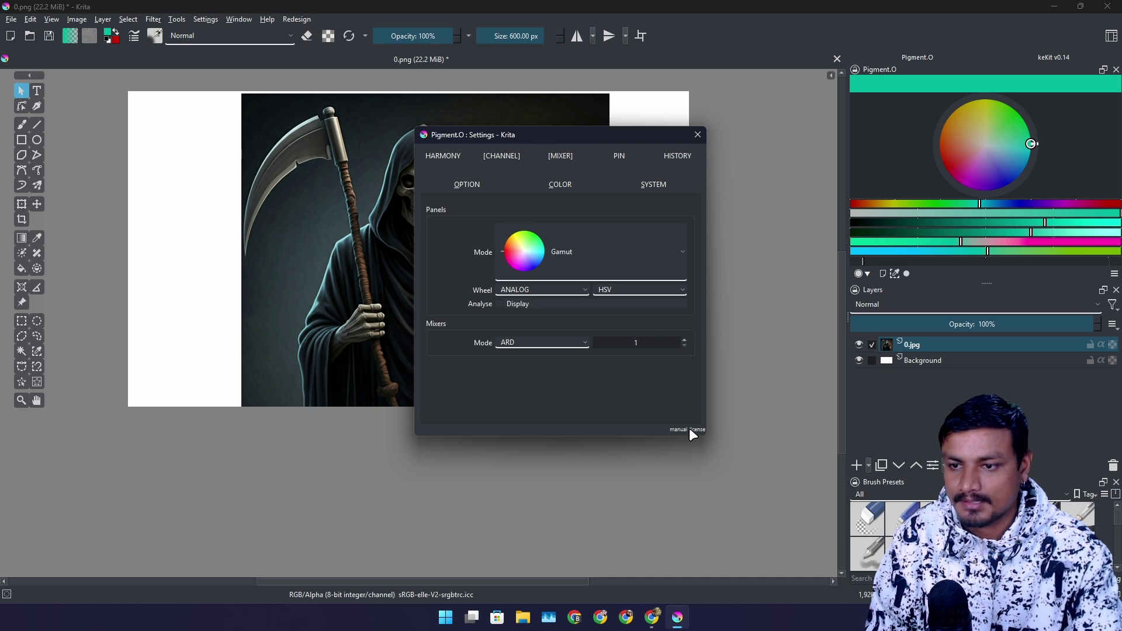
{"action": "left_click", "coordinate": [777, 179]}
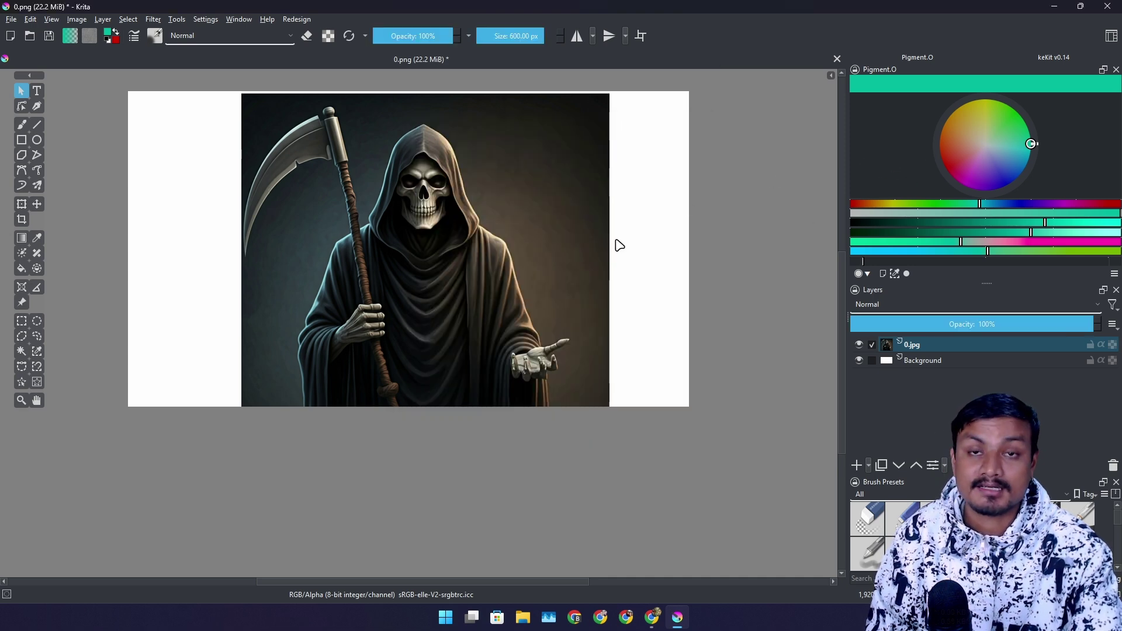
Step: Pick the Point Segmentation tool, then the Box Segmentation Selection tool beside it
{"action": "left_click", "coordinate": [21, 382]}
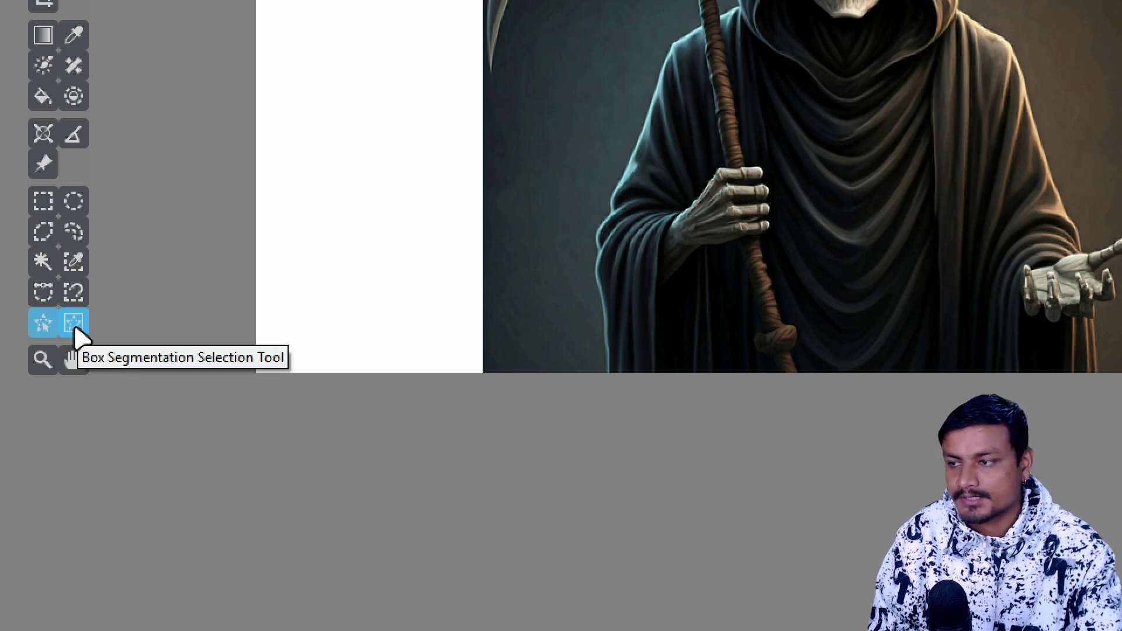
{"action": "left_click", "coordinate": [74, 328]}
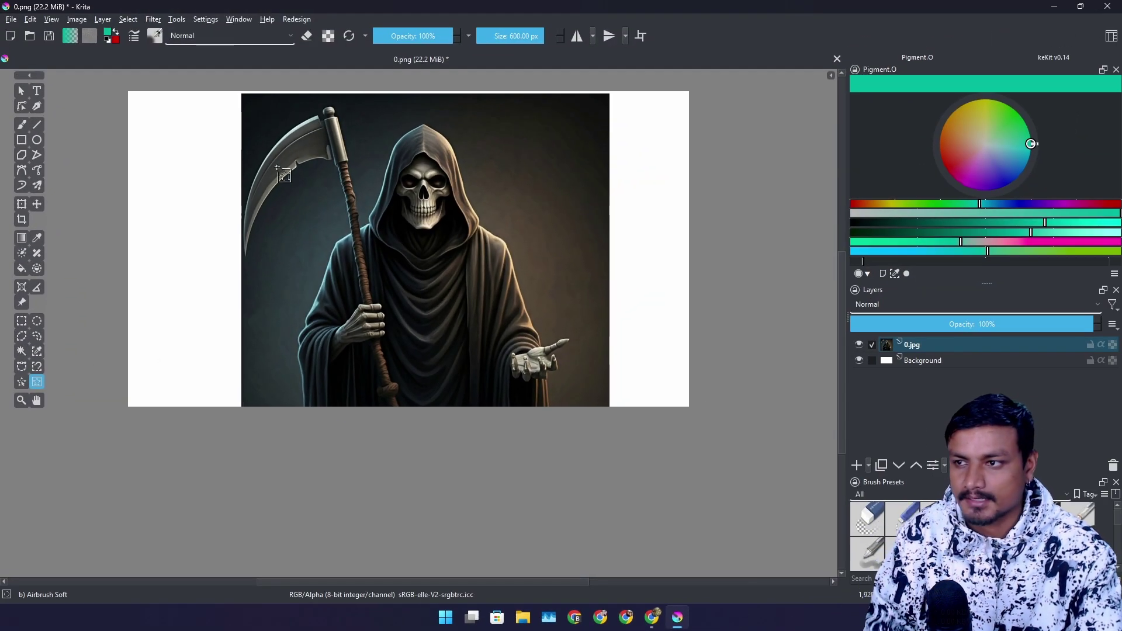
Step: Box-select the grim reaper figure, undoing a first new-layer attempt and inverting the selection
{"action": "left_click_drag", "start_coordinate": [244, 103], "coordinate": [602, 436]}
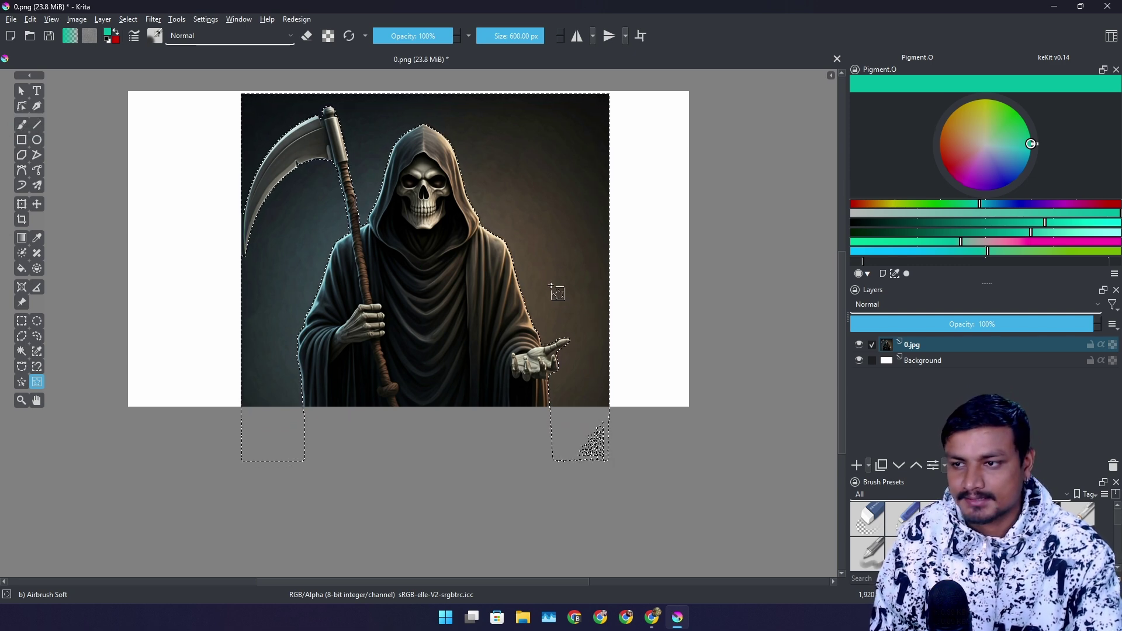
{"action": "right_click", "coordinate": [420, 293]}
{"action": "left_click", "coordinate": [496, 429]}
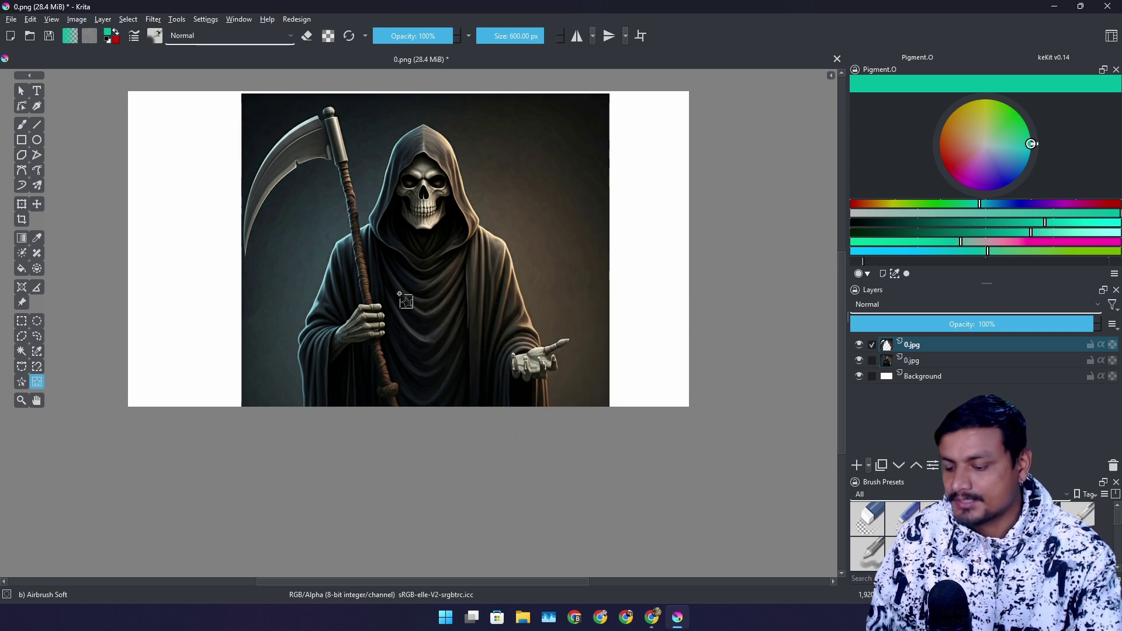
{"action": "key", "text": "ctrl+z"}
{"action": "right_click", "coordinate": [402, 265]}
{"action": "left_click", "coordinate": [443, 323]}
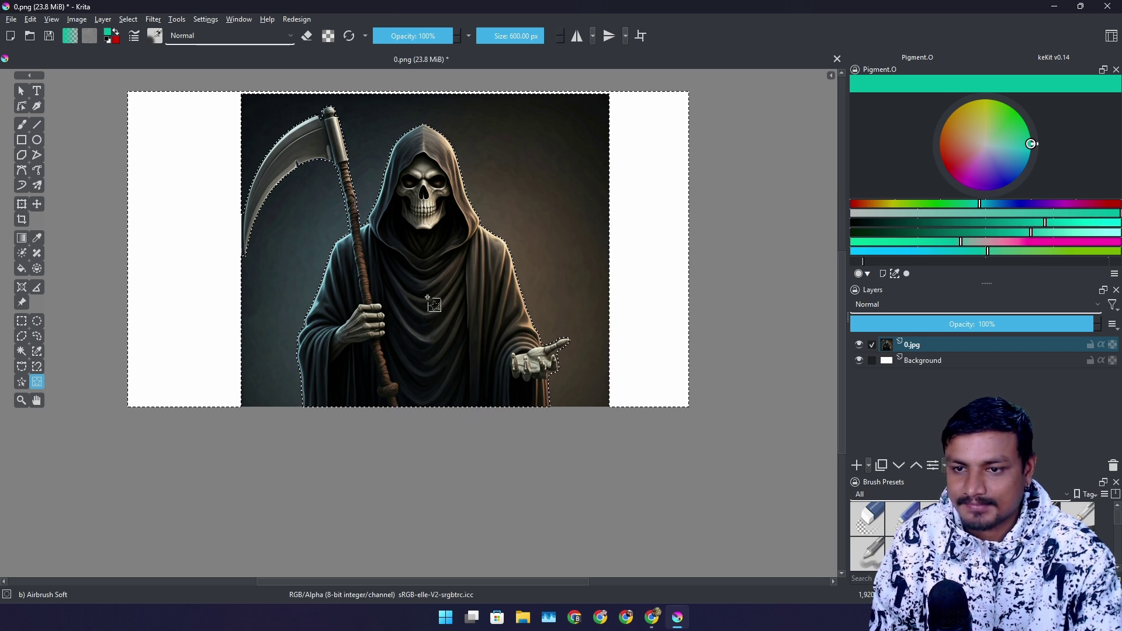
Step: Copy the selection to a new layer and hide the original 0.jpg layer
{"action": "right_click", "coordinate": [402, 277]}
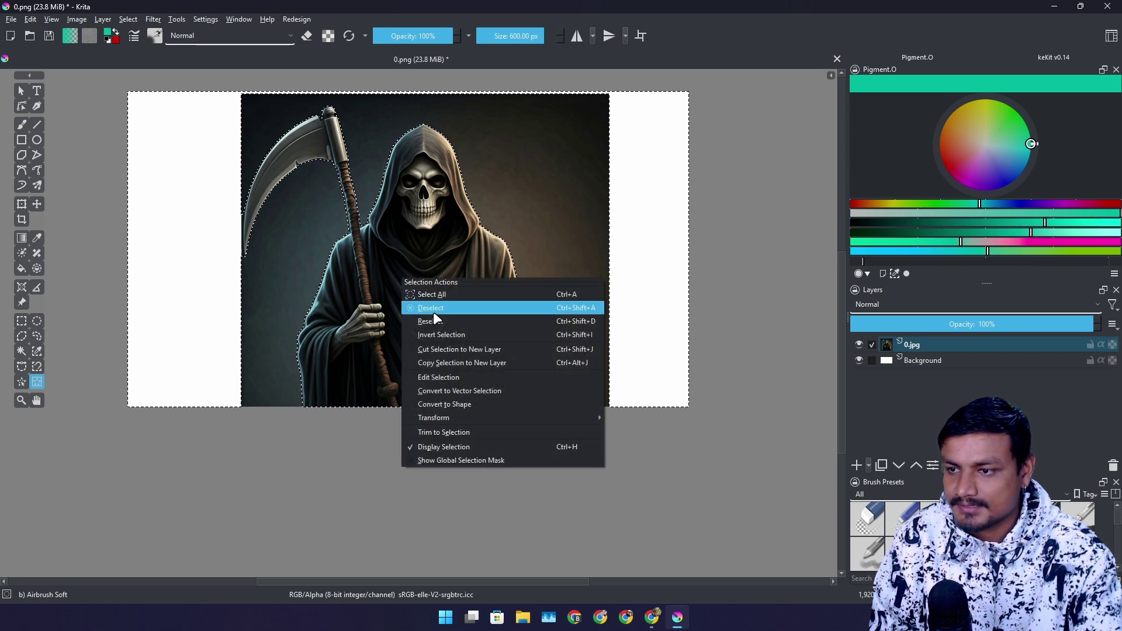
{"action": "left_click", "coordinate": [475, 363]}
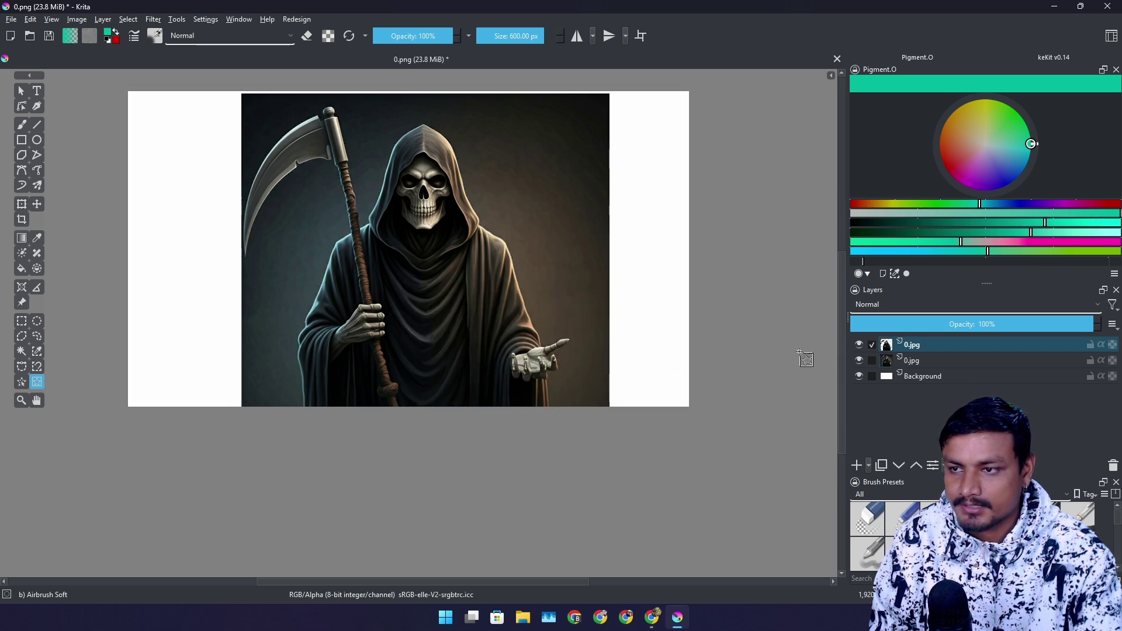
{"action": "left_click", "coordinate": [858, 360]}
{"action": "scroll", "coordinate": [402, 257], "scroll_direction": "down", "scroll_amount": 1}
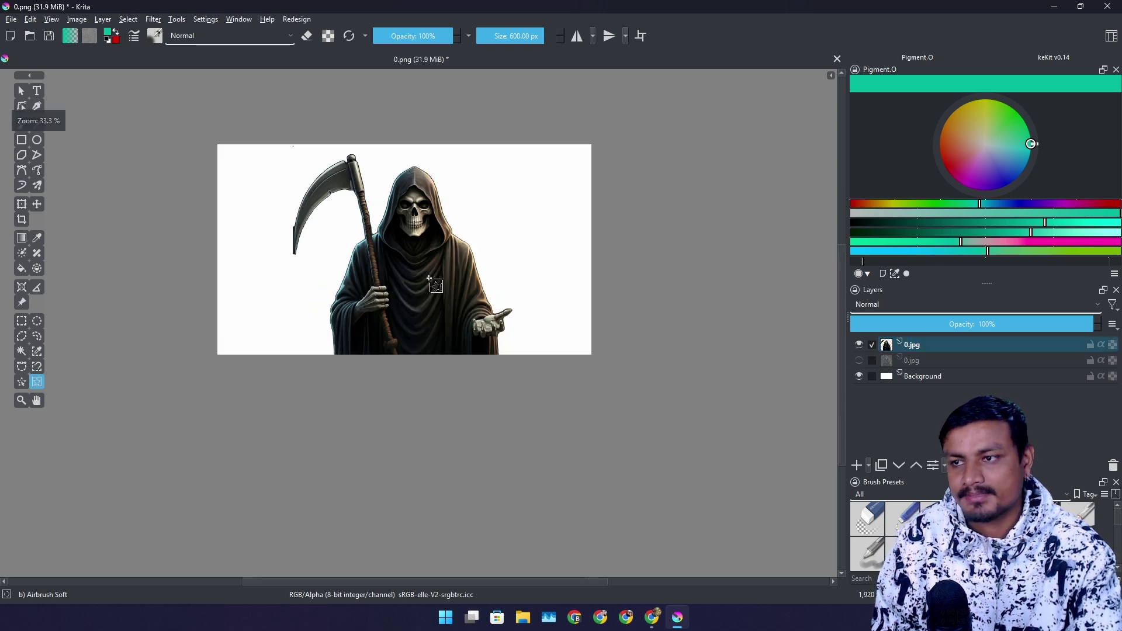
Step: Restore the original reaper layer, delete the extra layer, then switch segmentation tools and clear the selection
{"action": "left_click", "coordinate": [858, 360]}
{"action": "left_click", "coordinate": [1114, 466]}
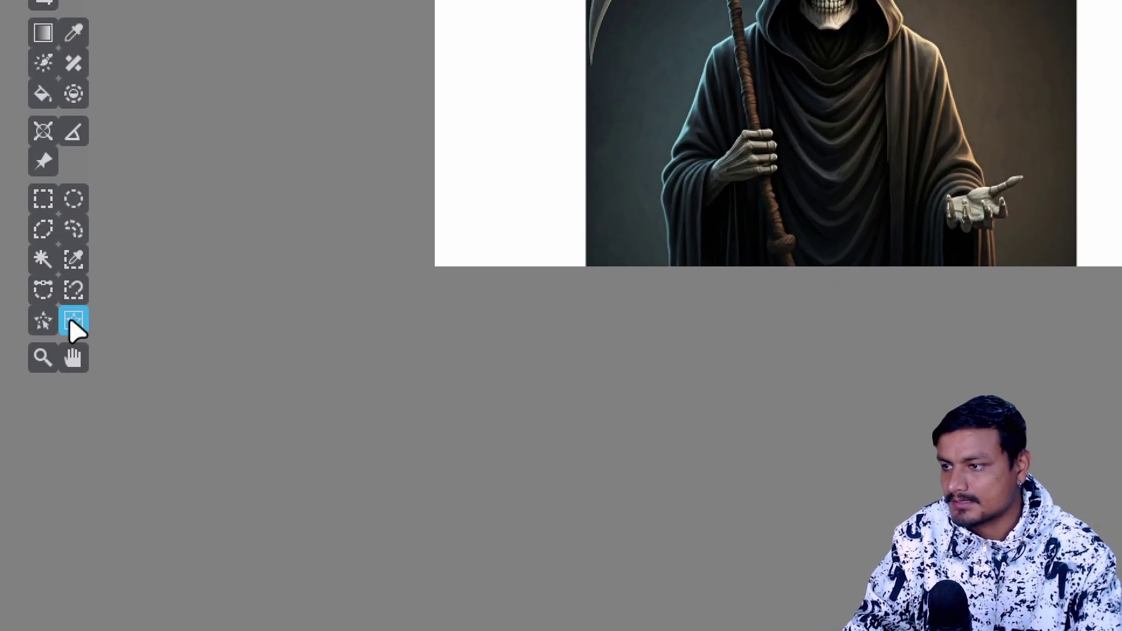
{"action": "left_click", "coordinate": [44, 321]}
{"action": "left_click", "coordinate": [801, 243]}
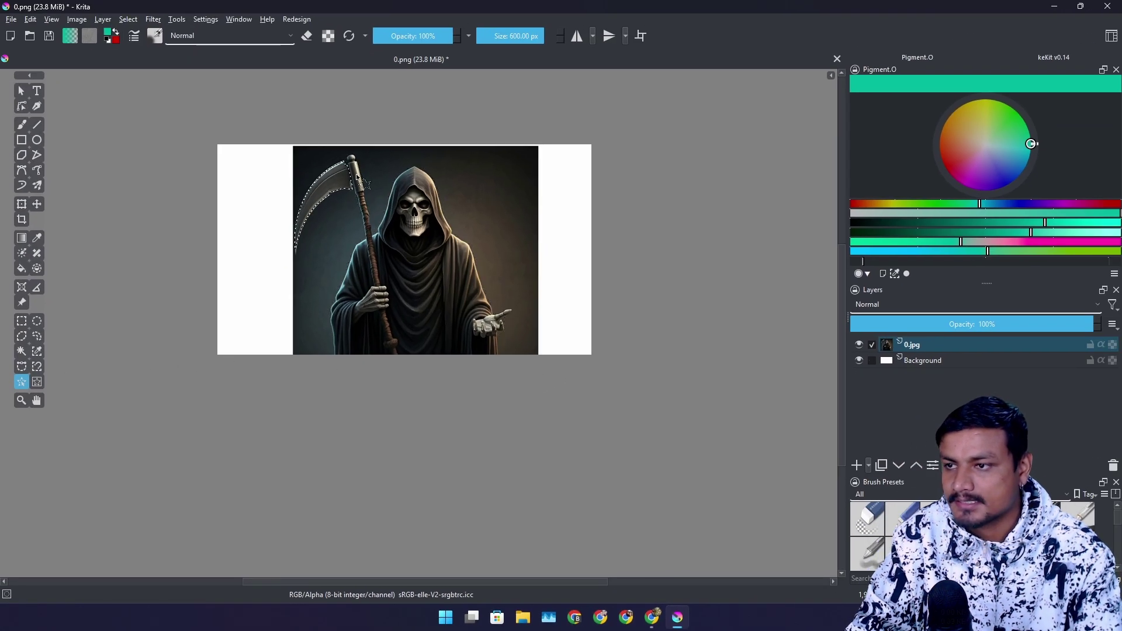
{"action": "left_click", "coordinate": [350, 156]}
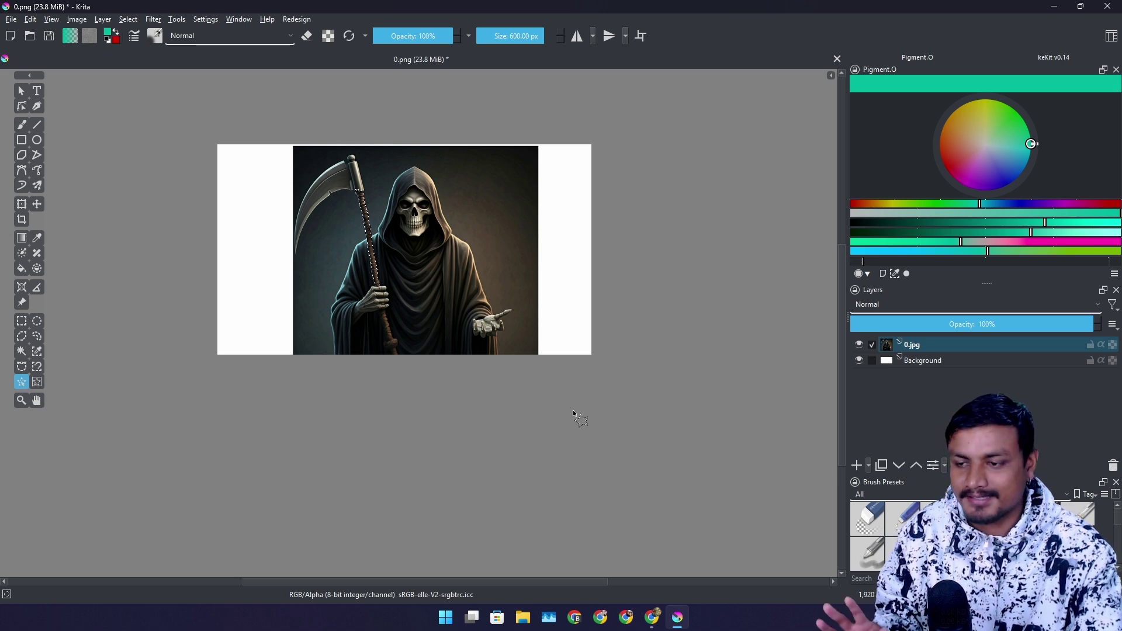
Step: Bring up the krita-ai-tools README in Chrome and highlight its Windows installation instructions
{"action": "left_click", "coordinate": [652, 617]}
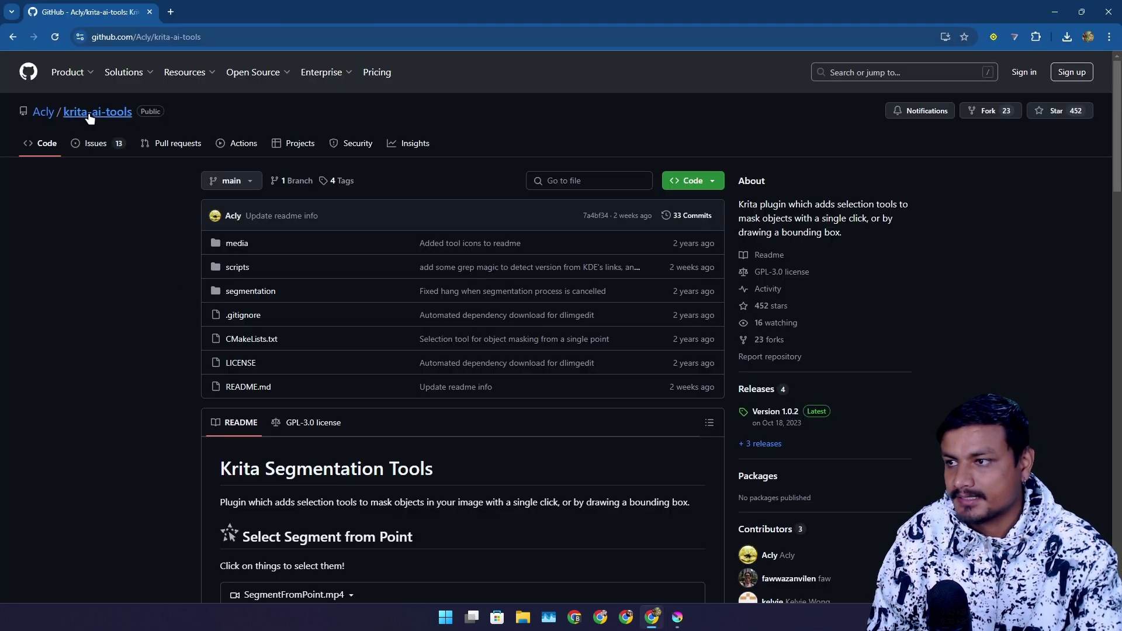
{"action": "scroll", "coordinate": [476, 349], "scroll_direction": "down", "scroll_amount": 3}
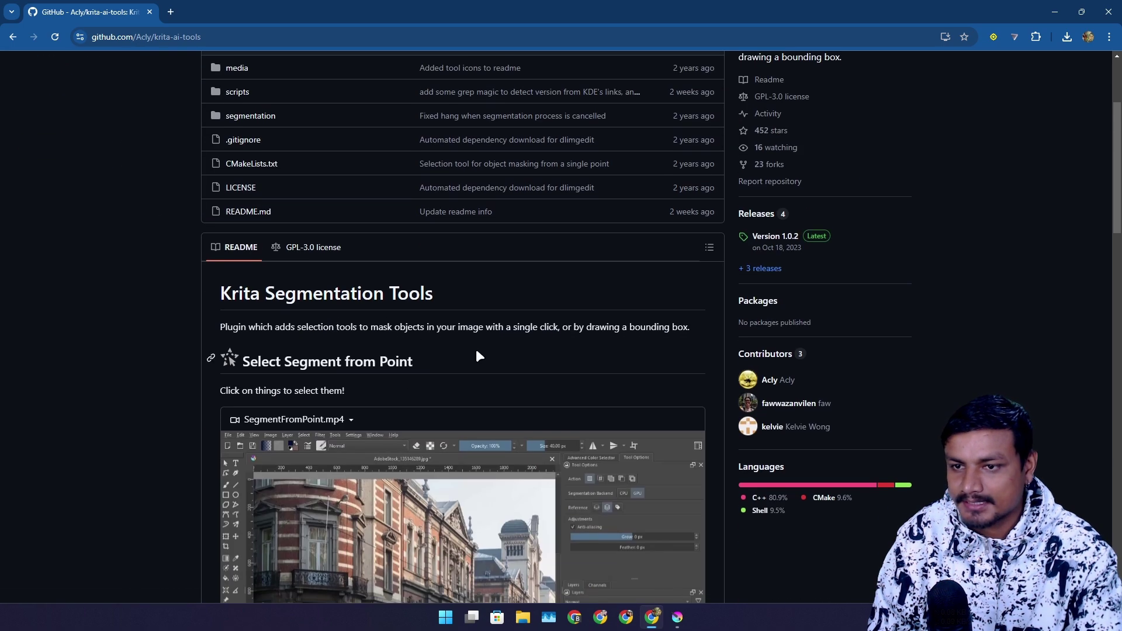
{"action": "scroll", "coordinate": [475, 348], "scroll_direction": "up", "scroll_amount": 1}
{"action": "scroll", "coordinate": [678, 296], "scroll_direction": "down", "scroll_amount": 20}
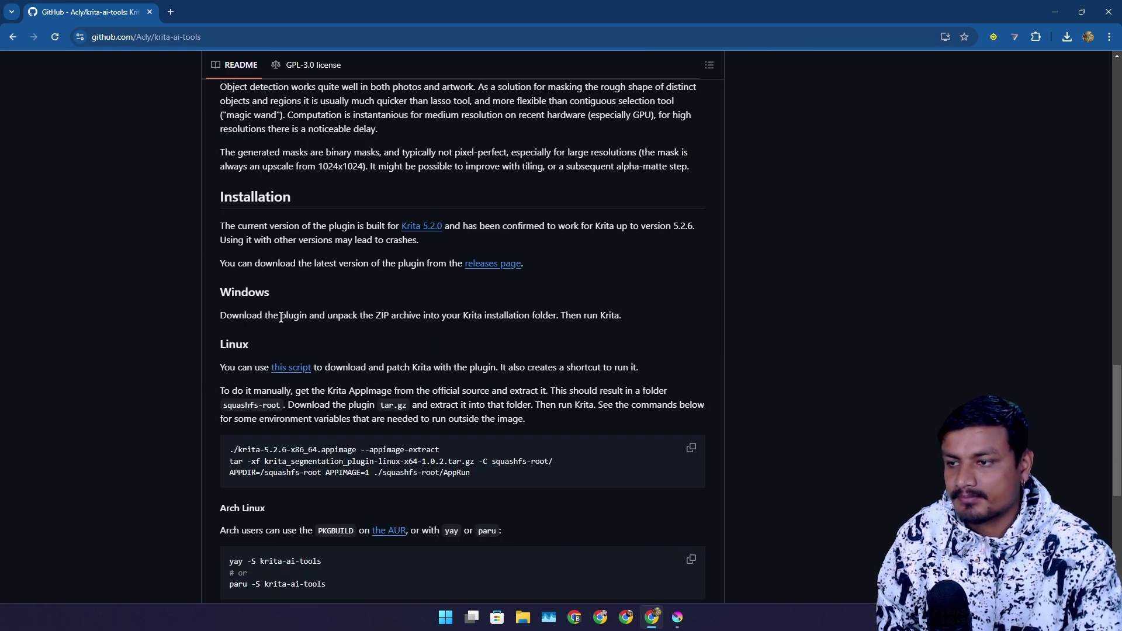
{"action": "left_click_drag", "start_coordinate": [281, 318], "coordinate": [635, 324]}
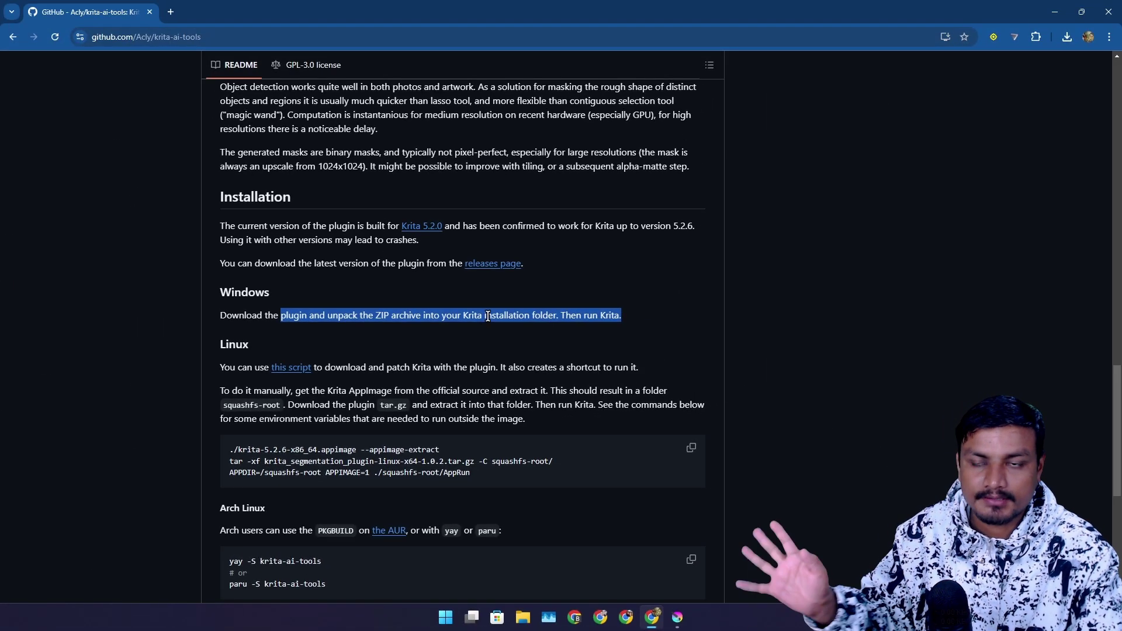
Step: Go back to the krita-ai-diffusion README, scroll to its demo video and play it on YouTube
{"action": "key", "text": "alt+Left"}
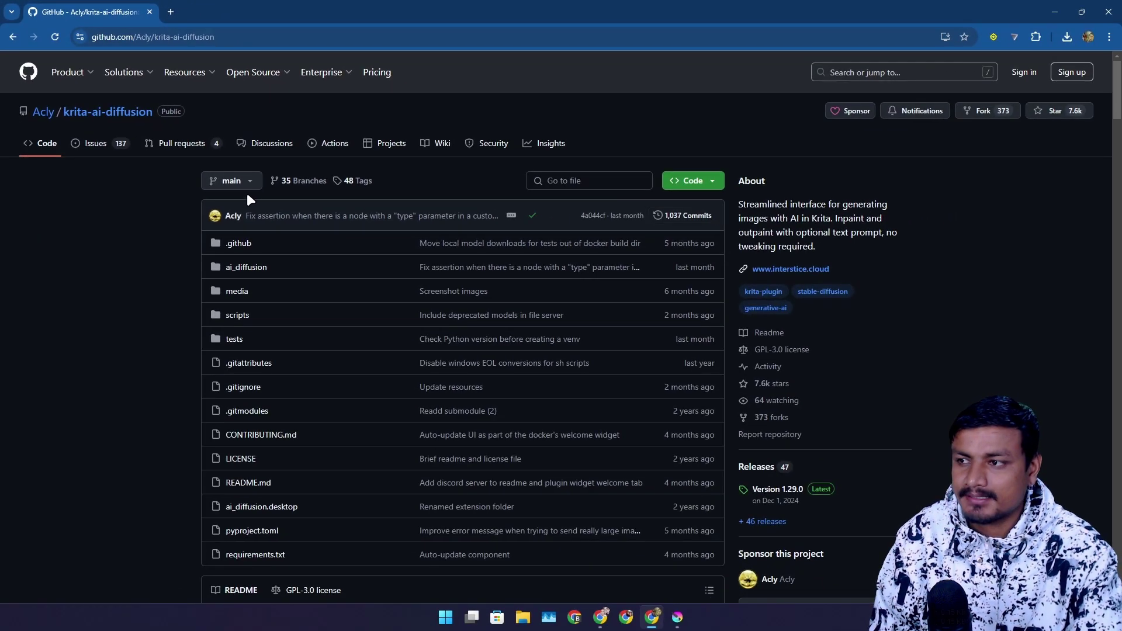
{"action": "scroll", "coordinate": [124, 342], "scroll_direction": "down", "scroll_amount": 8}
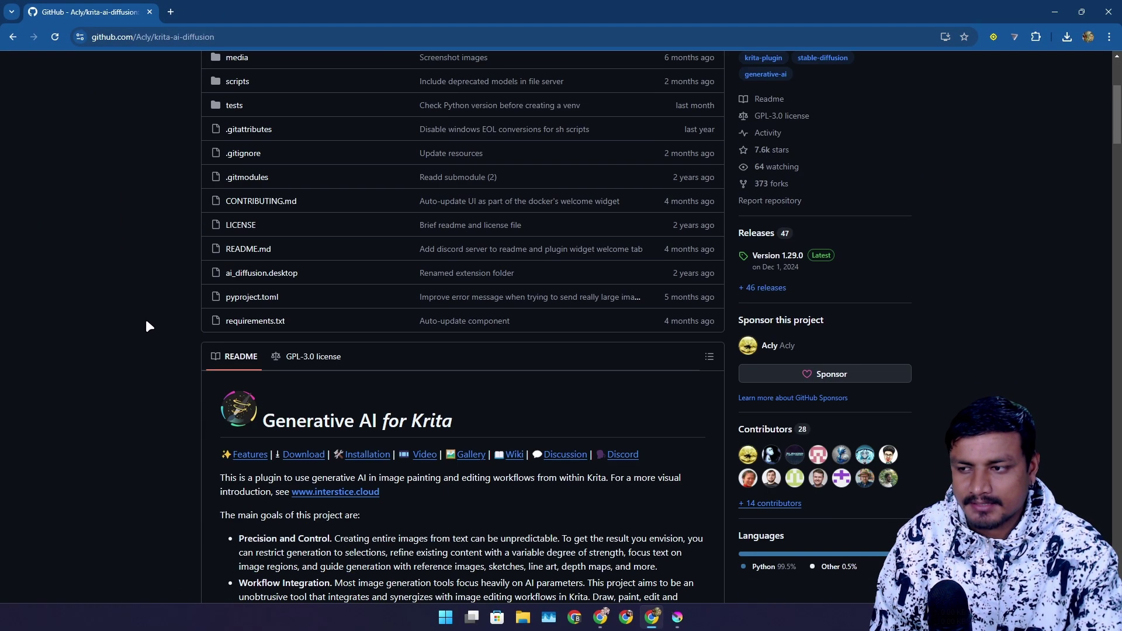
{"action": "scroll", "coordinate": [410, 315], "scroll_direction": "down", "scroll_amount": 1}
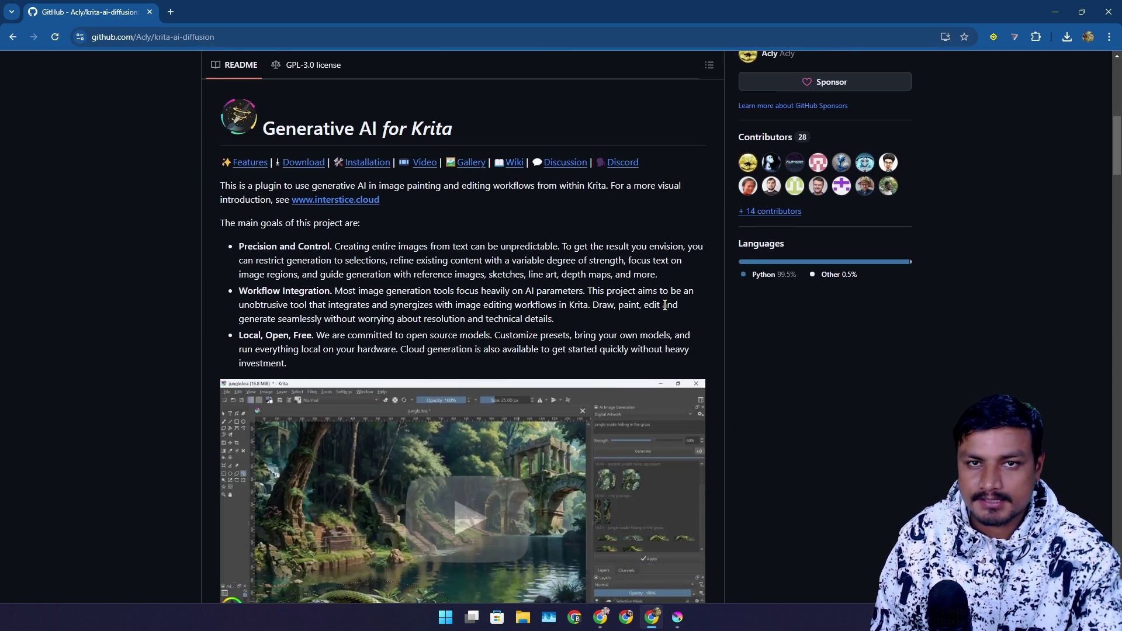
{"action": "scroll", "coordinate": [600, 316], "scroll_direction": "down", "scroll_amount": 5}
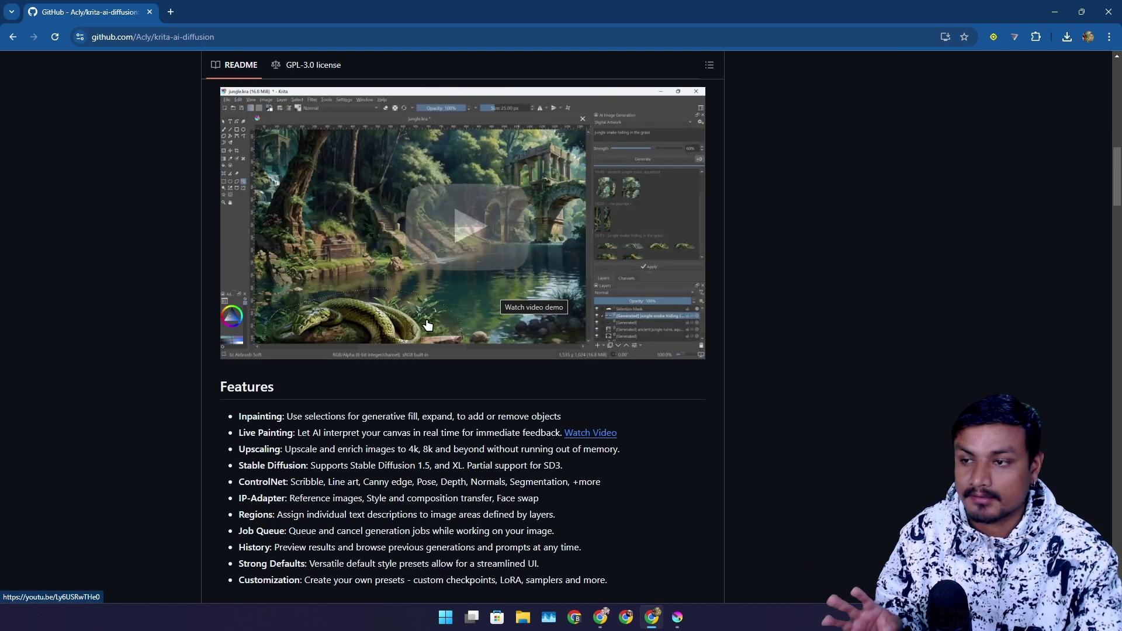
{"action": "scroll", "coordinate": [526, 242], "scroll_direction": "down", "scroll_amount": 3}
{"action": "scroll", "coordinate": [497, 238], "scroll_direction": "up", "scroll_amount": 3}
{"action": "left_click", "coordinate": [488, 237]}
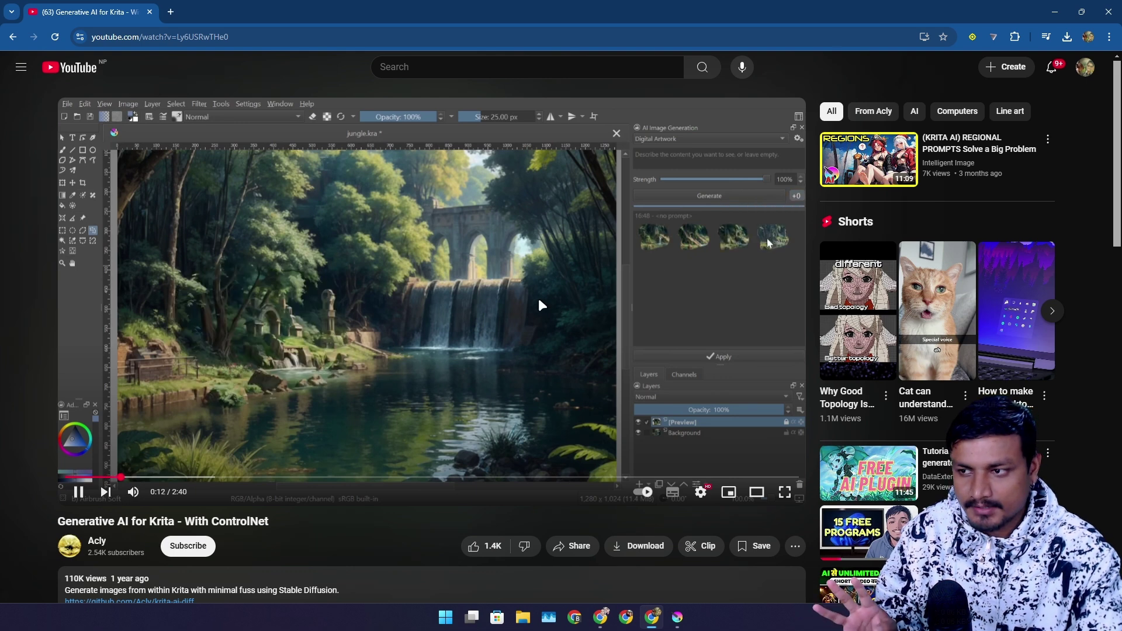
Step: Skip the Generative AI for Krita demo ahead, scroll the page, then minimize the browser window
{"action": "key", "text": "Right"}
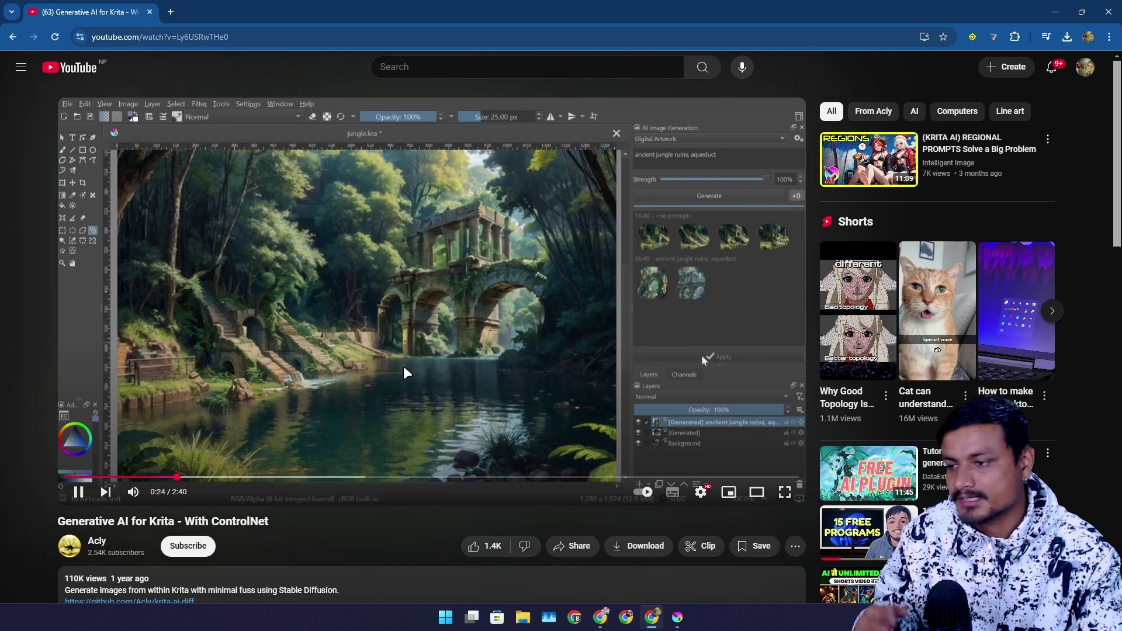
{"action": "scroll", "coordinate": [365, 416], "scroll_direction": "down", "scroll_amount": 2}
{"action": "scroll", "coordinate": [365, 415], "scroll_direction": "down", "scroll_amount": 1}
{"action": "scroll", "coordinate": [403, 368], "scroll_direction": "up", "scroll_amount": 3}
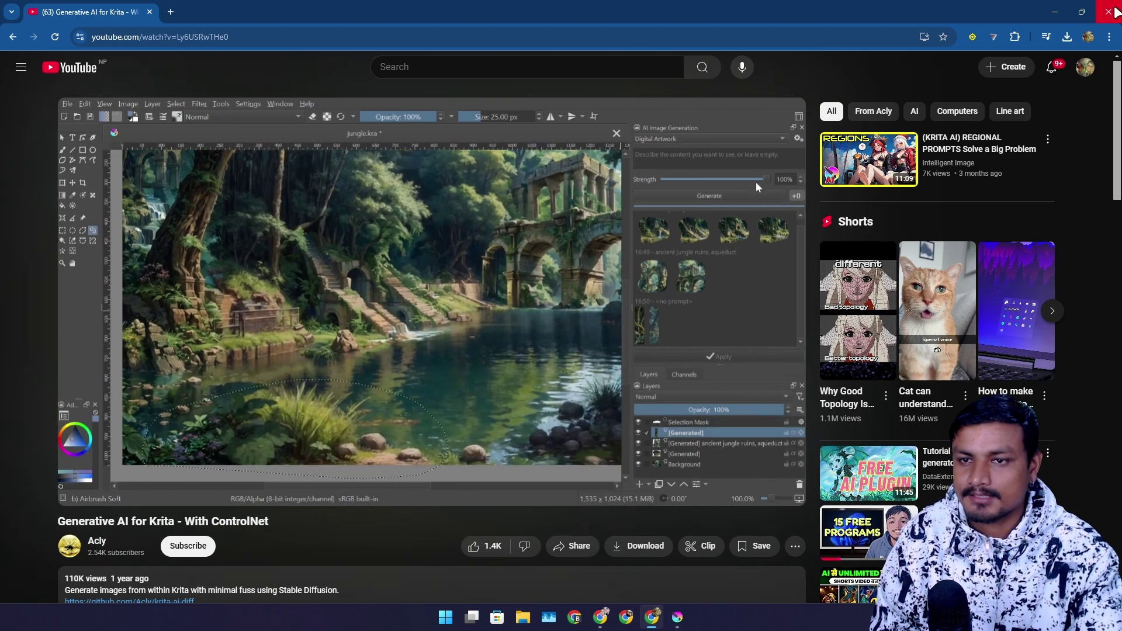
{"action": "key", "text": "super+d"}
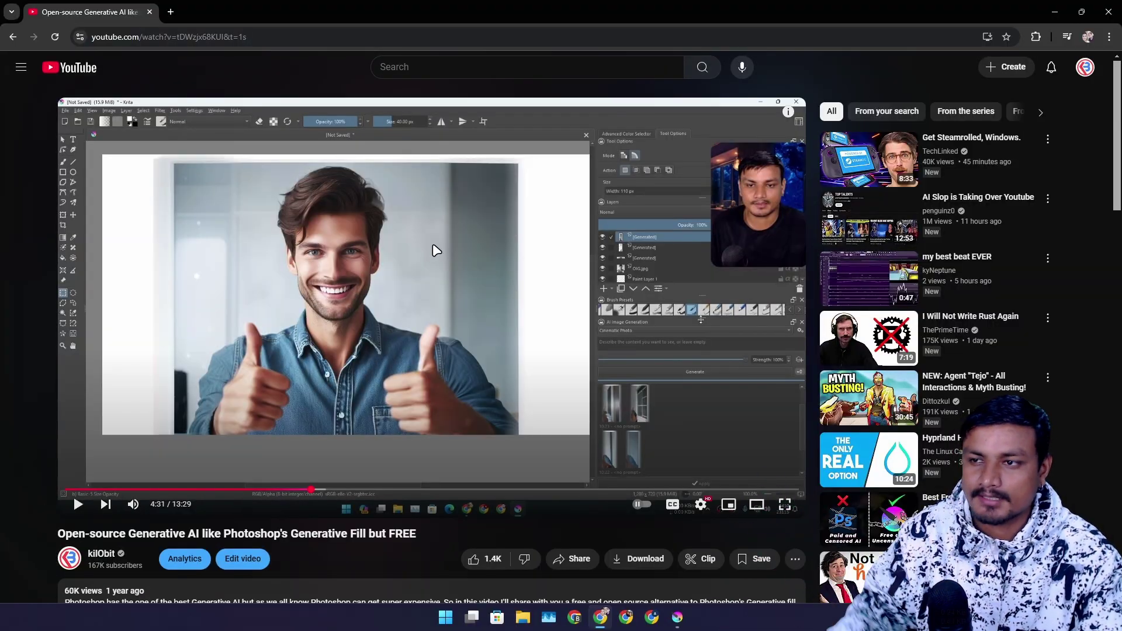
Step: Close the Chrome window playing YouTube to return to Krita
{"action": "left_click", "coordinate": [1108, 11]}
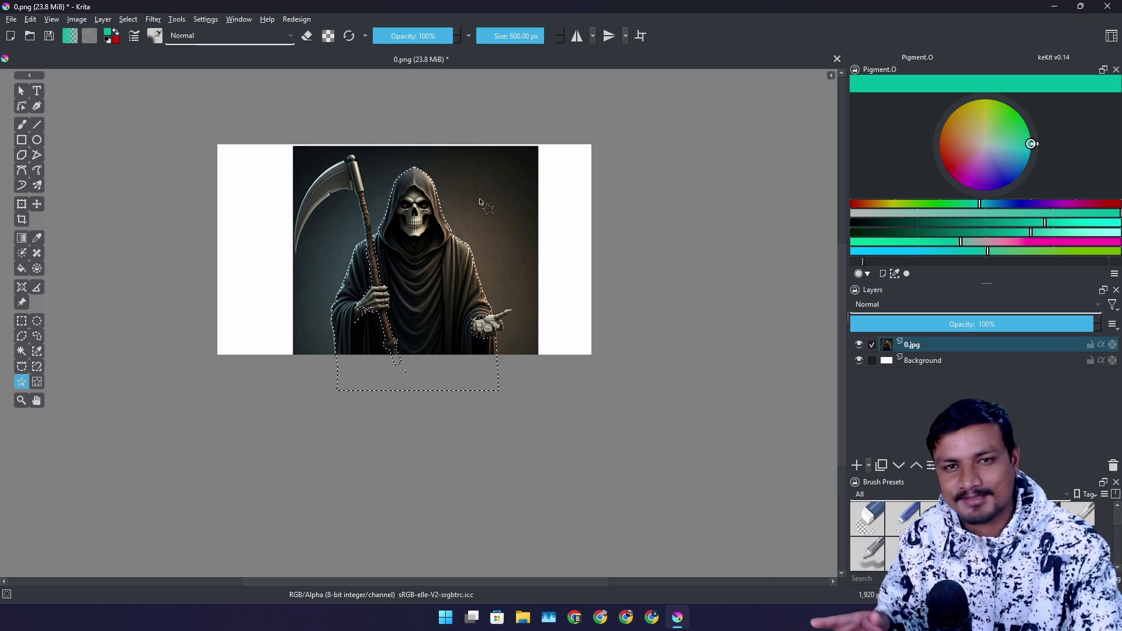
Step: Launch G'MIC-Qt from Krita's Filter menu on the grim reaper image
{"action": "left_click", "coordinate": [205, 19]}
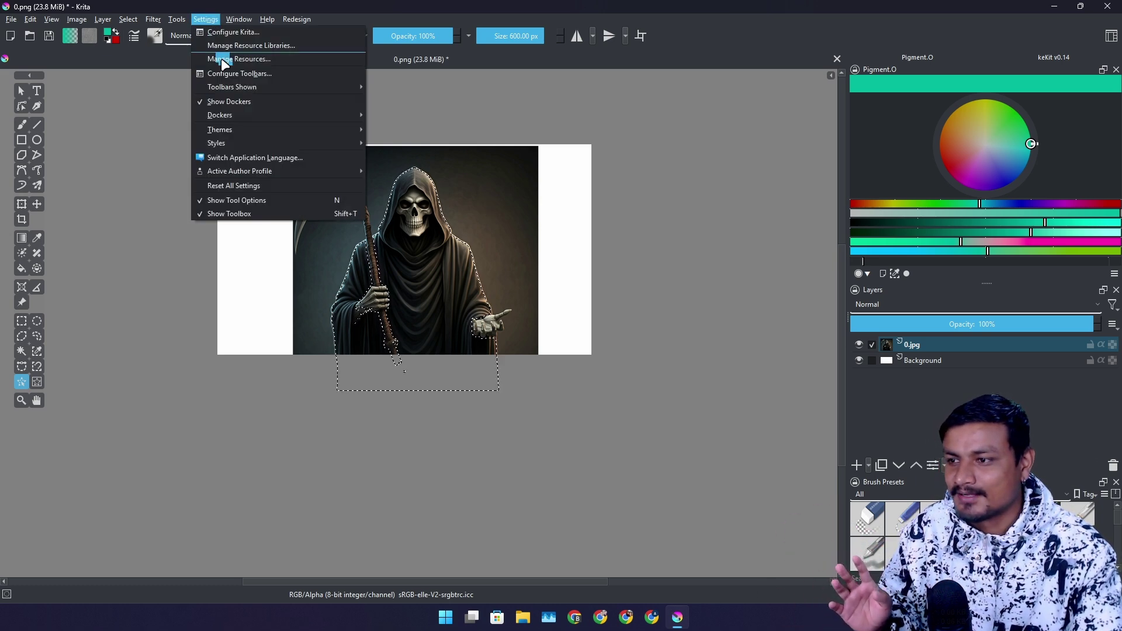
{"action": "left_click", "coordinate": [206, 20]}
{"action": "left_click", "coordinate": [153, 19]}
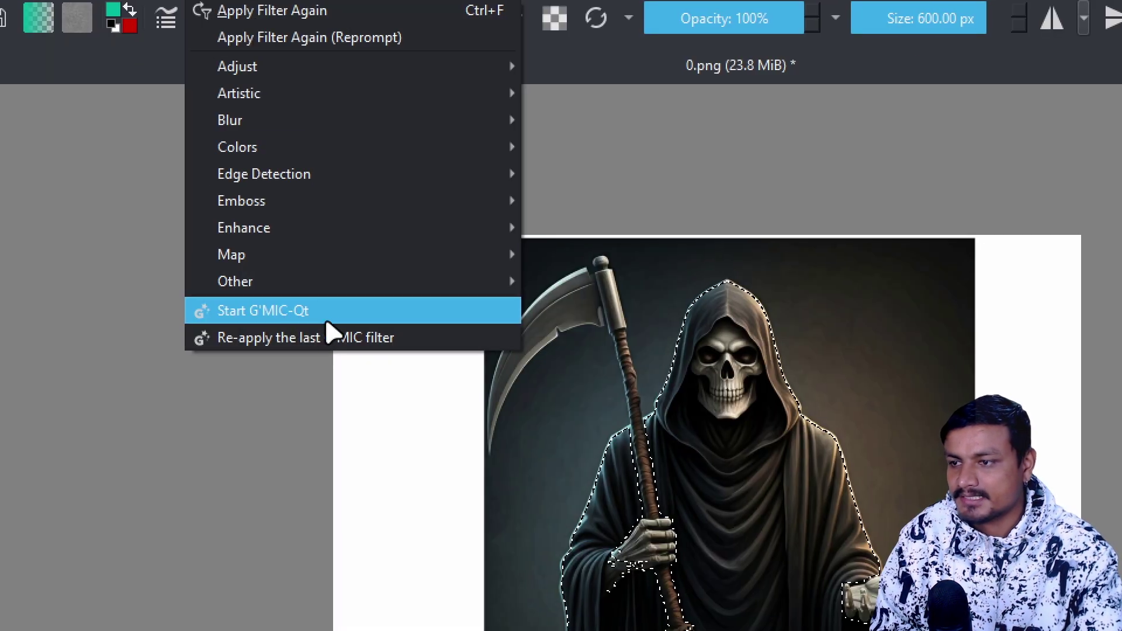
{"action": "left_click", "coordinate": [198, 186]}
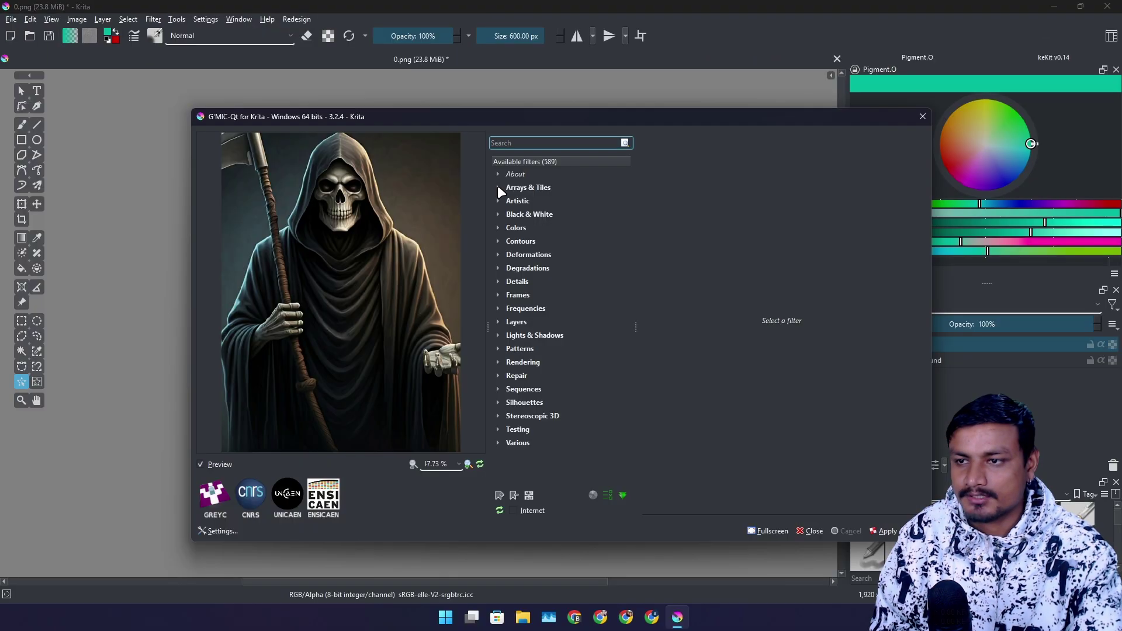
Step: Expand and collapse the Arrays & Tiles, Black & White, Contours and Deformations filter categories
{"action": "left_click", "coordinate": [498, 187]}
{"action": "left_click", "coordinate": [497, 187]}
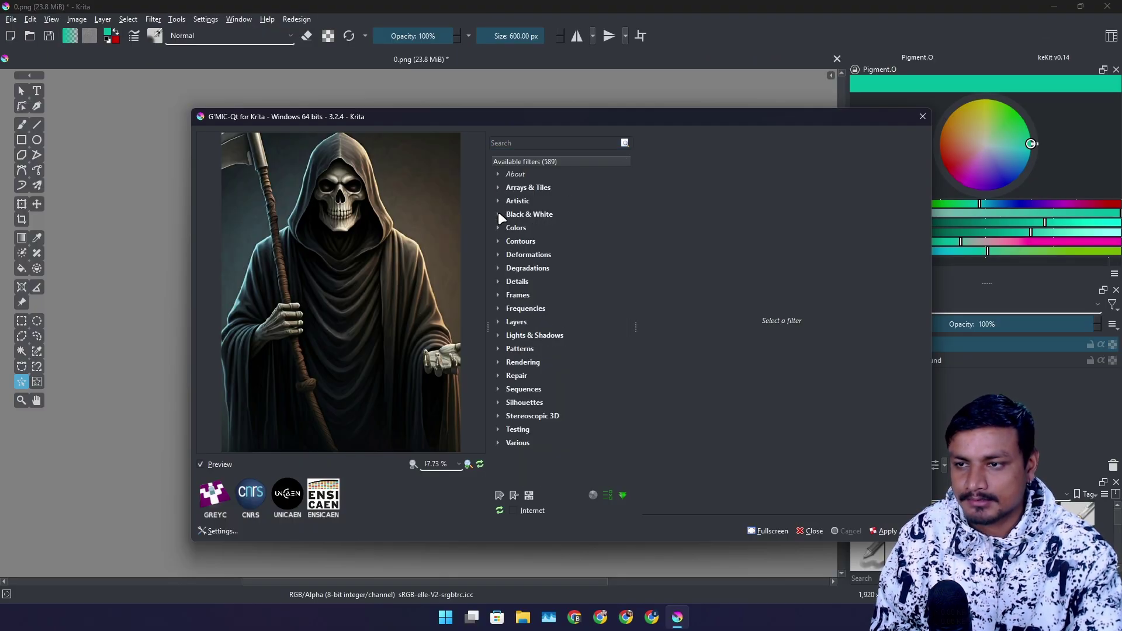
{"action": "left_click", "coordinate": [498, 214]}
{"action": "left_click", "coordinate": [498, 214]}
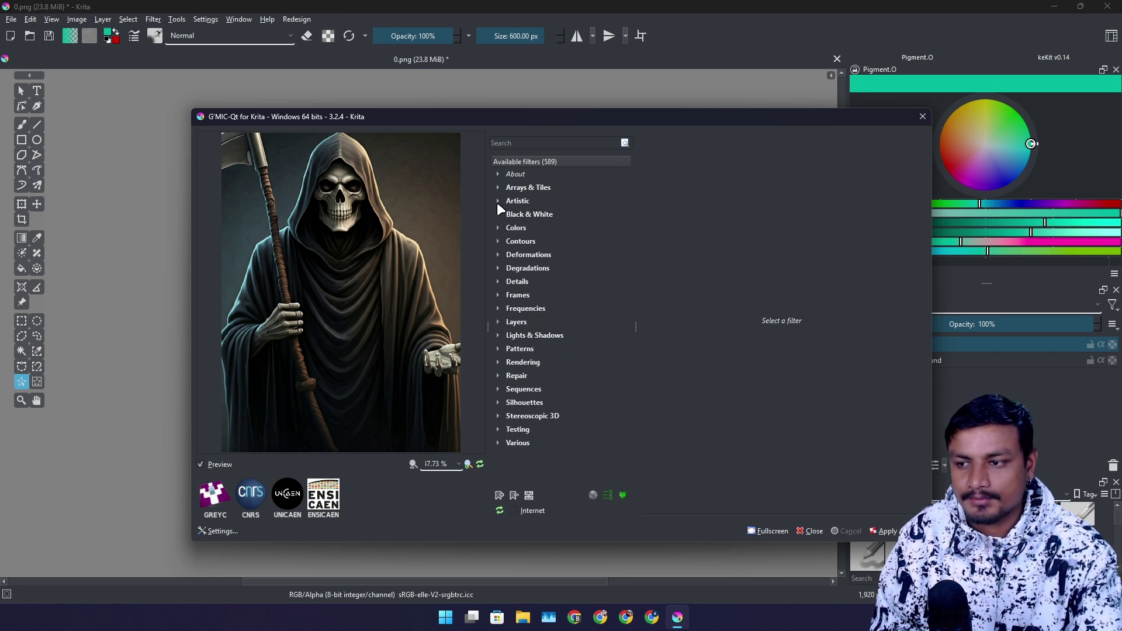
{"action": "left_click", "coordinate": [498, 241]}
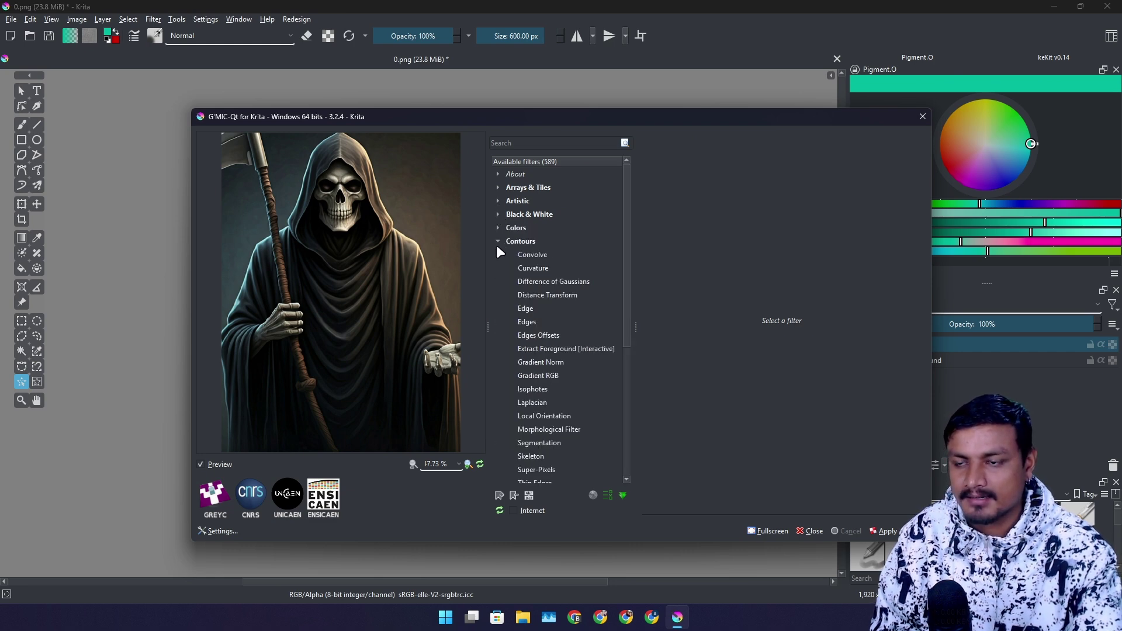
{"action": "left_click", "coordinate": [499, 242]}
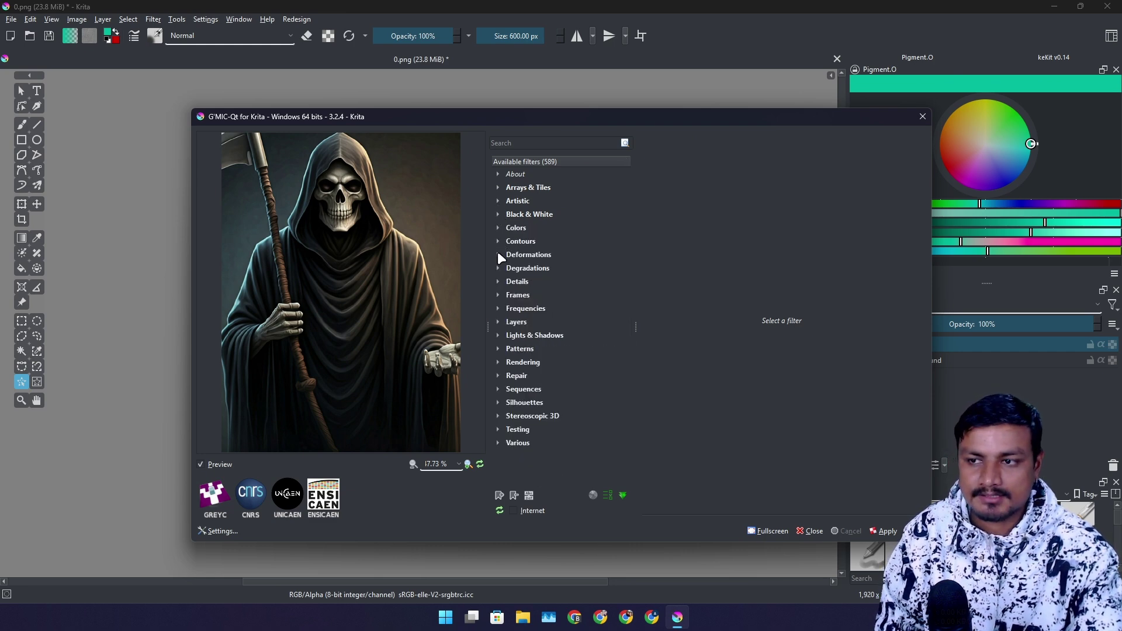
{"action": "left_click", "coordinate": [498, 254]}
{"action": "left_click", "coordinate": [498, 255]}
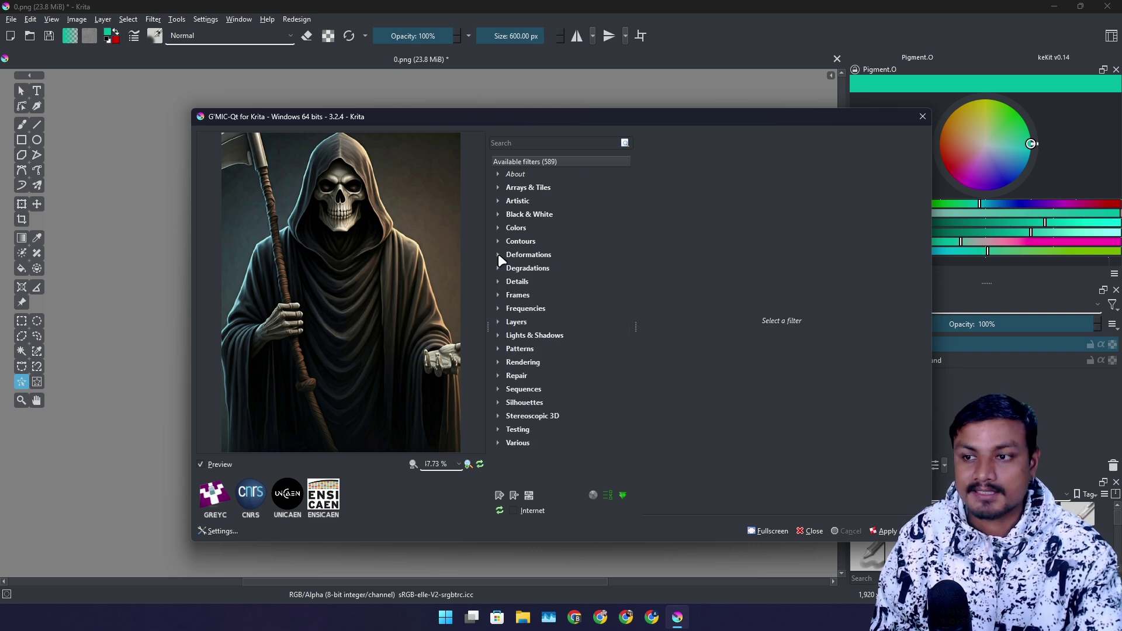